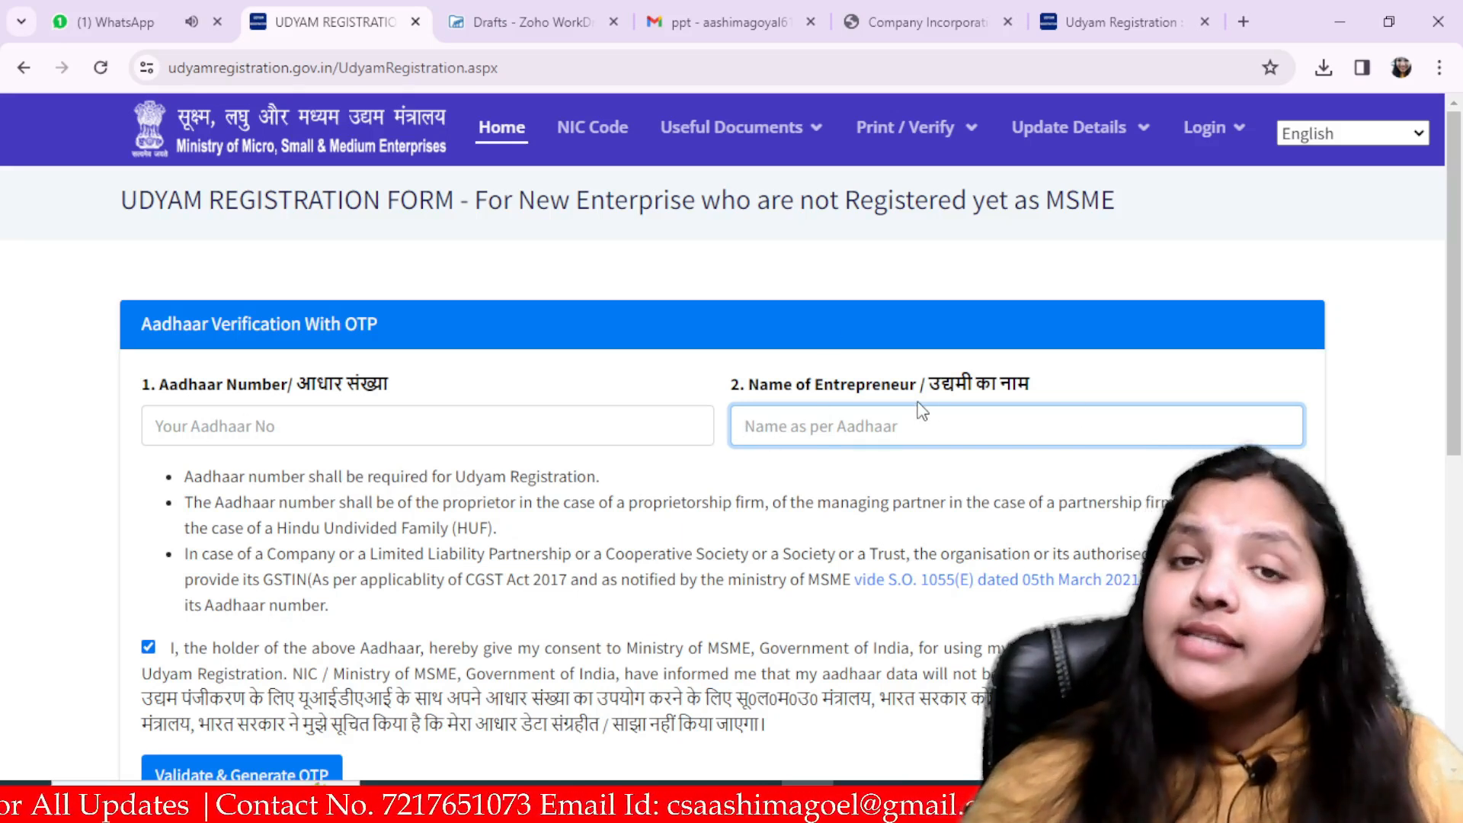
- Generate the OTP for the Aadhaar verification and validate it
scroll(920, 412, down, 3)
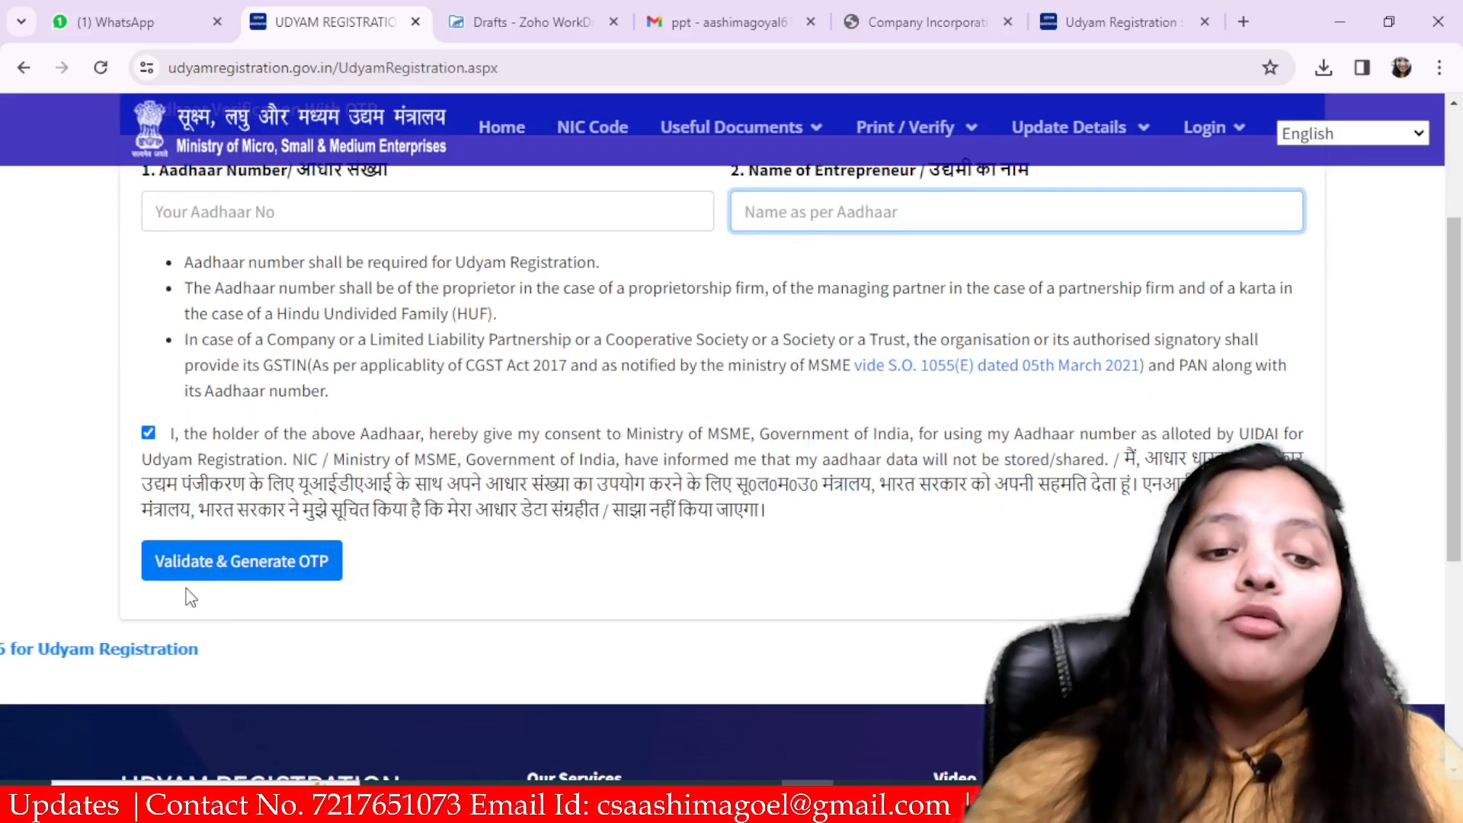
click(294, 585)
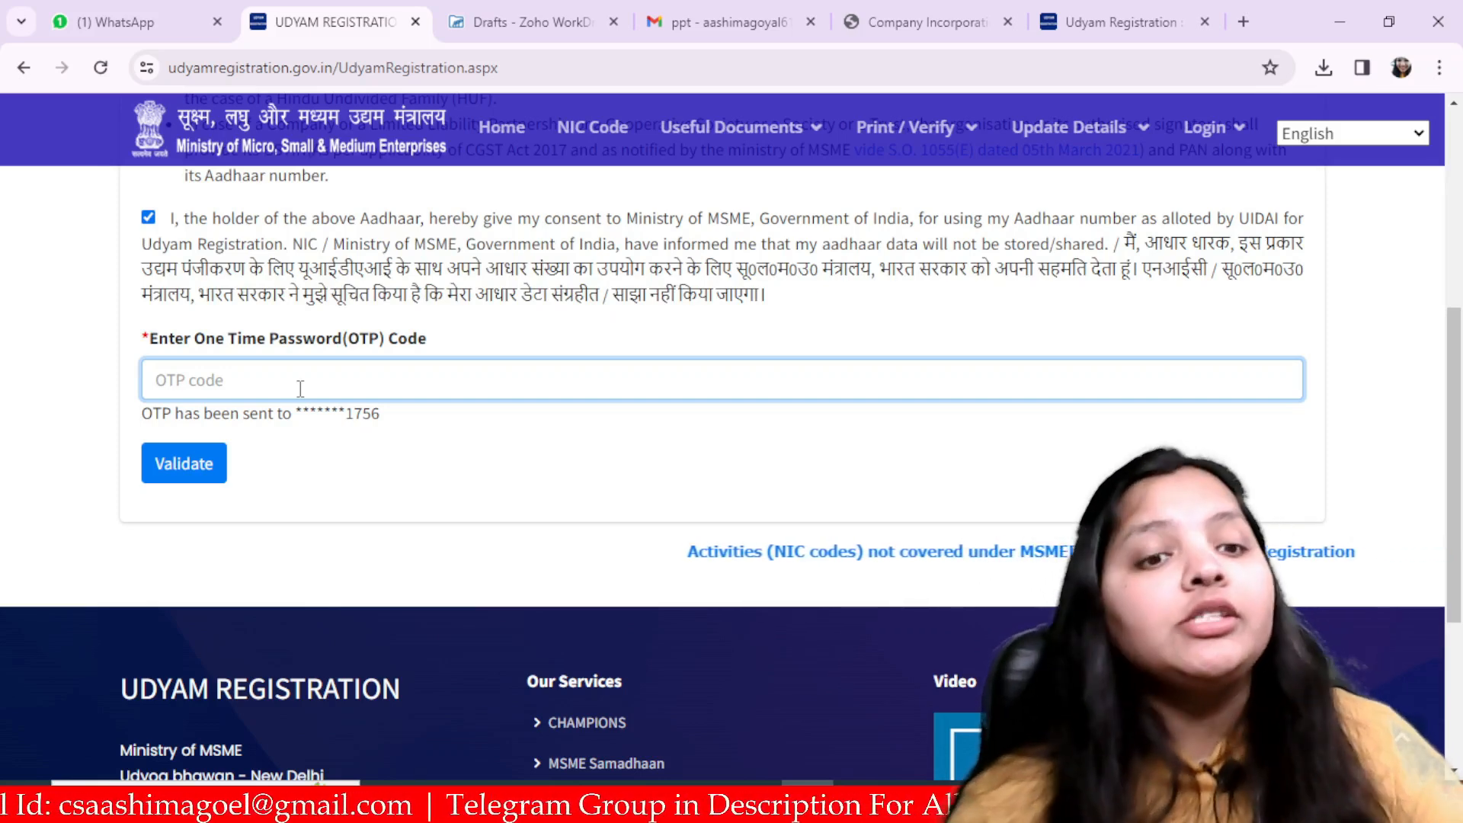
click(159, 463)
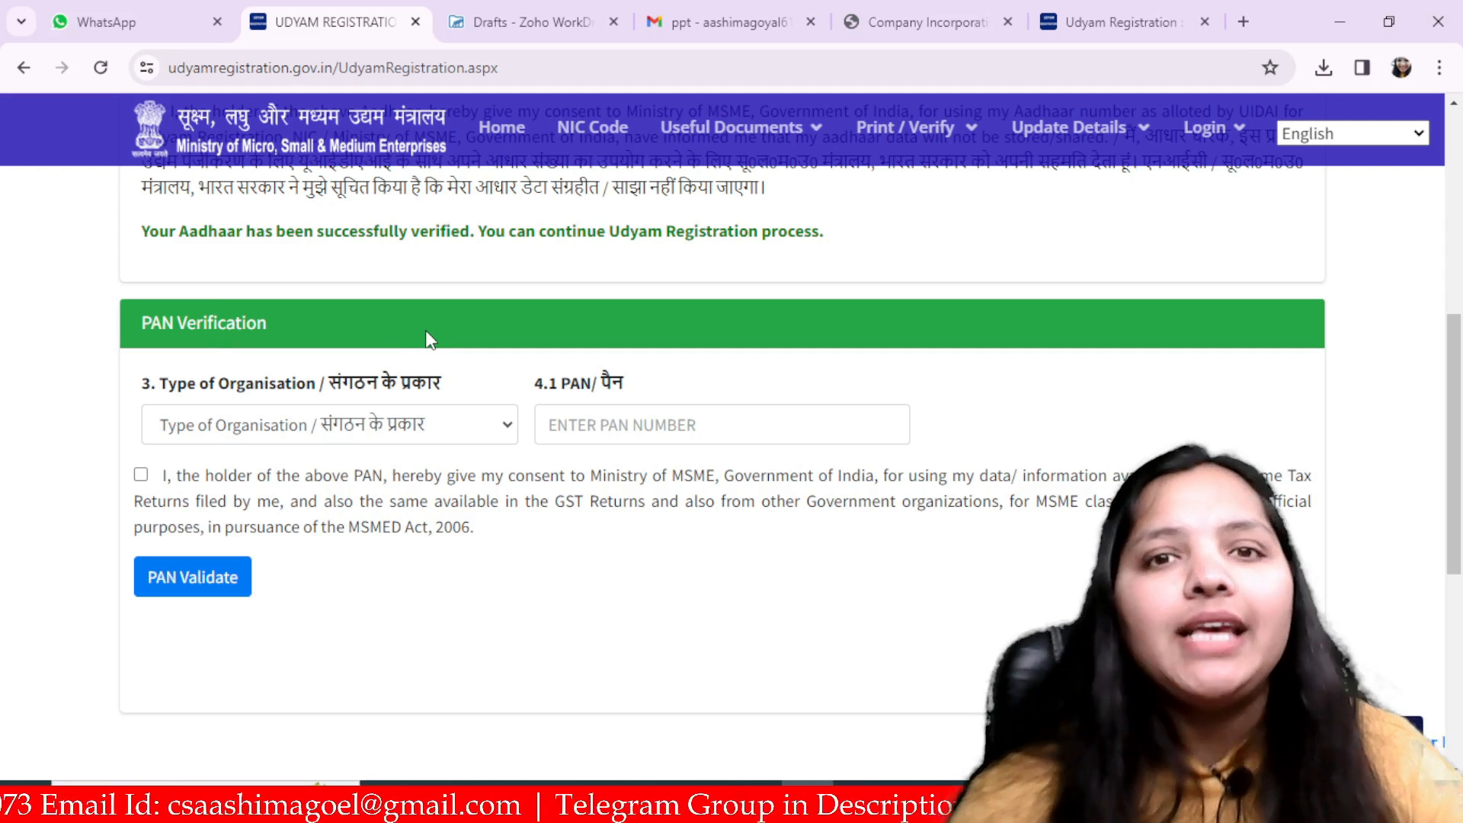
- Set the type of organisation to Private Limited Company and answer Yes to having a GSTIN
click(386, 427)
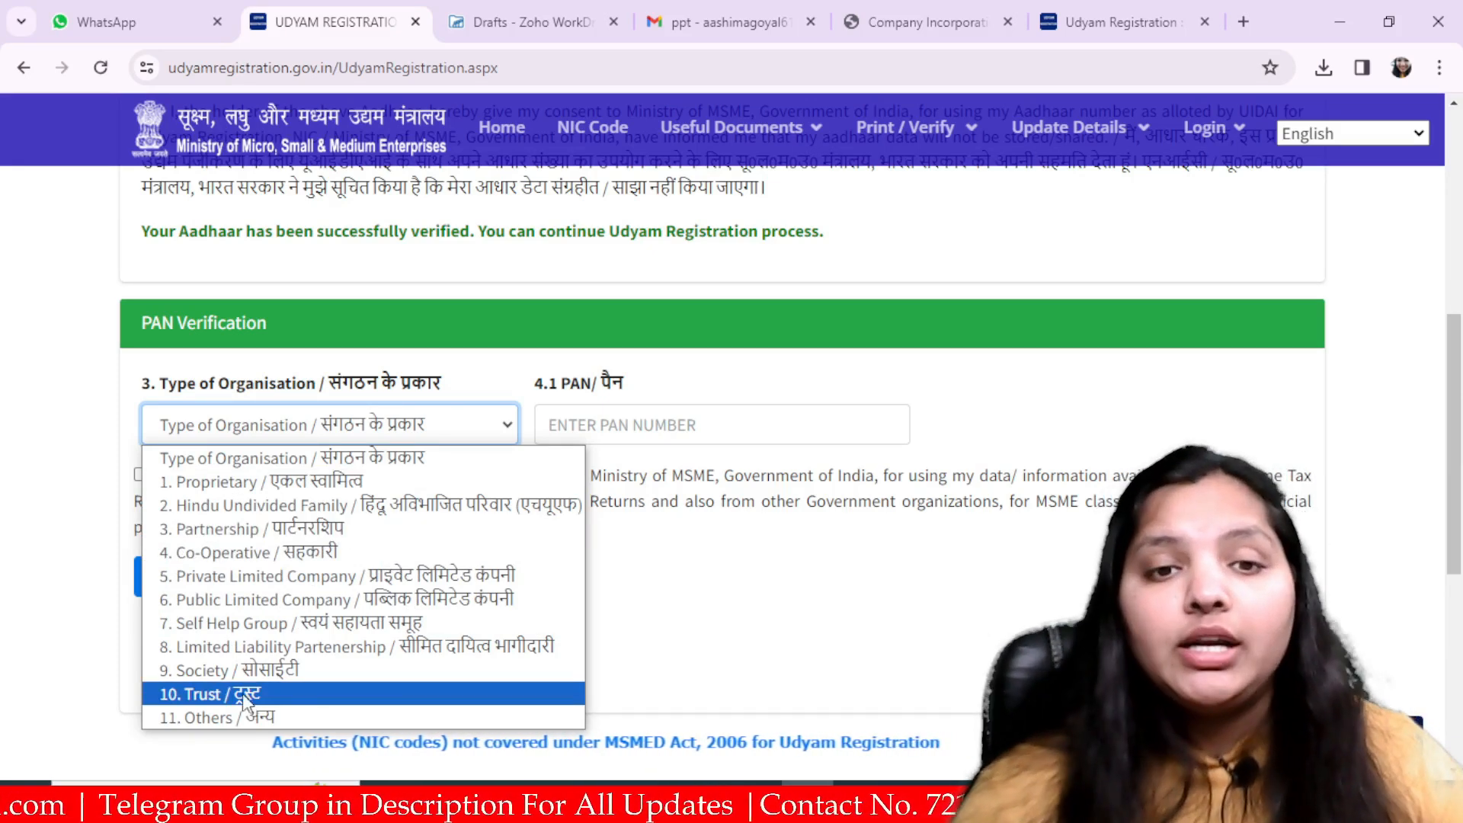
click(274, 578)
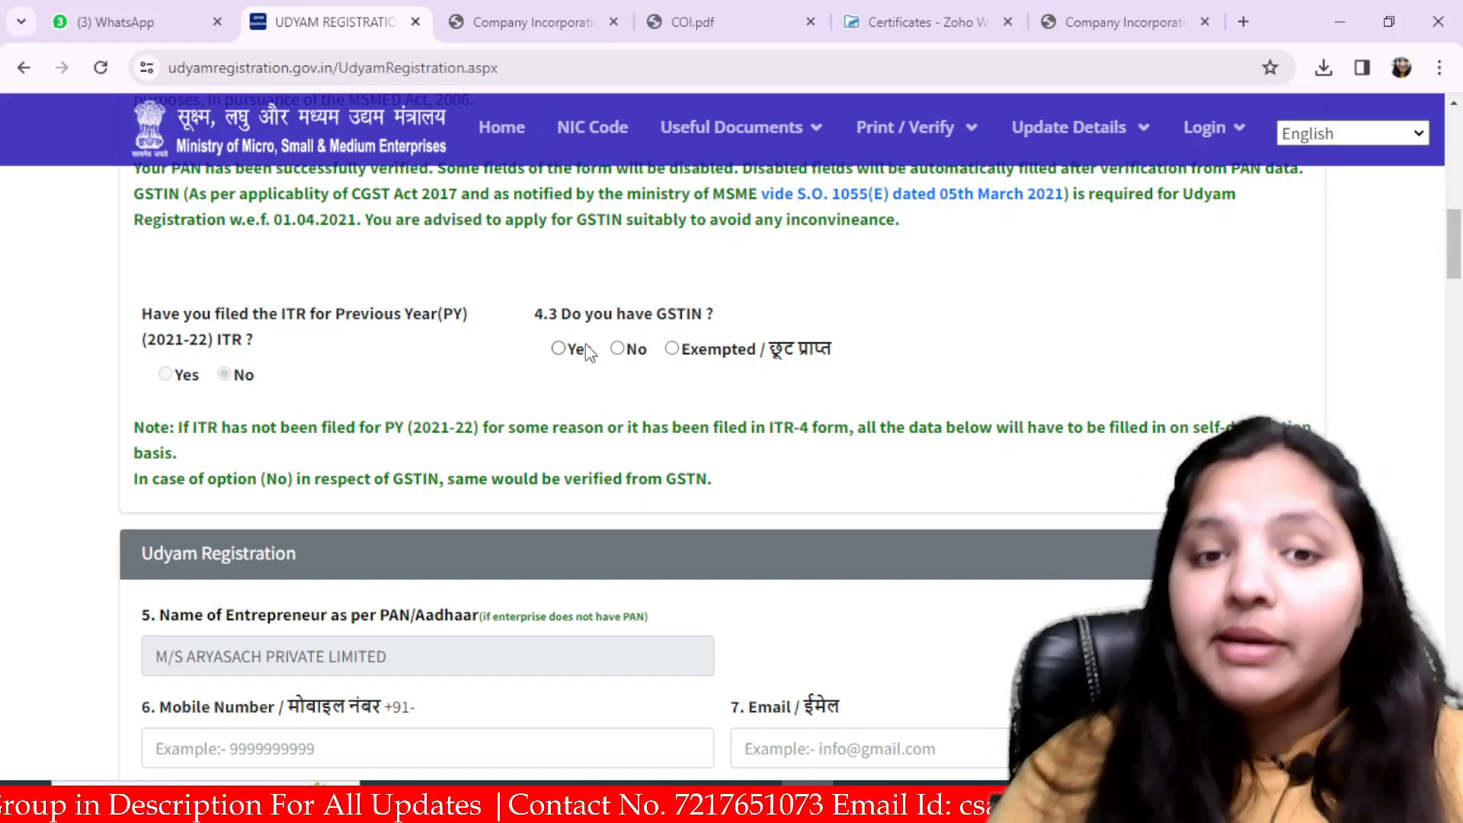
click(567, 350)
- Fill in the entrepreneur's mobile number and e-mail in the Udyam Registration section
scroll(402, 432, down, 3)
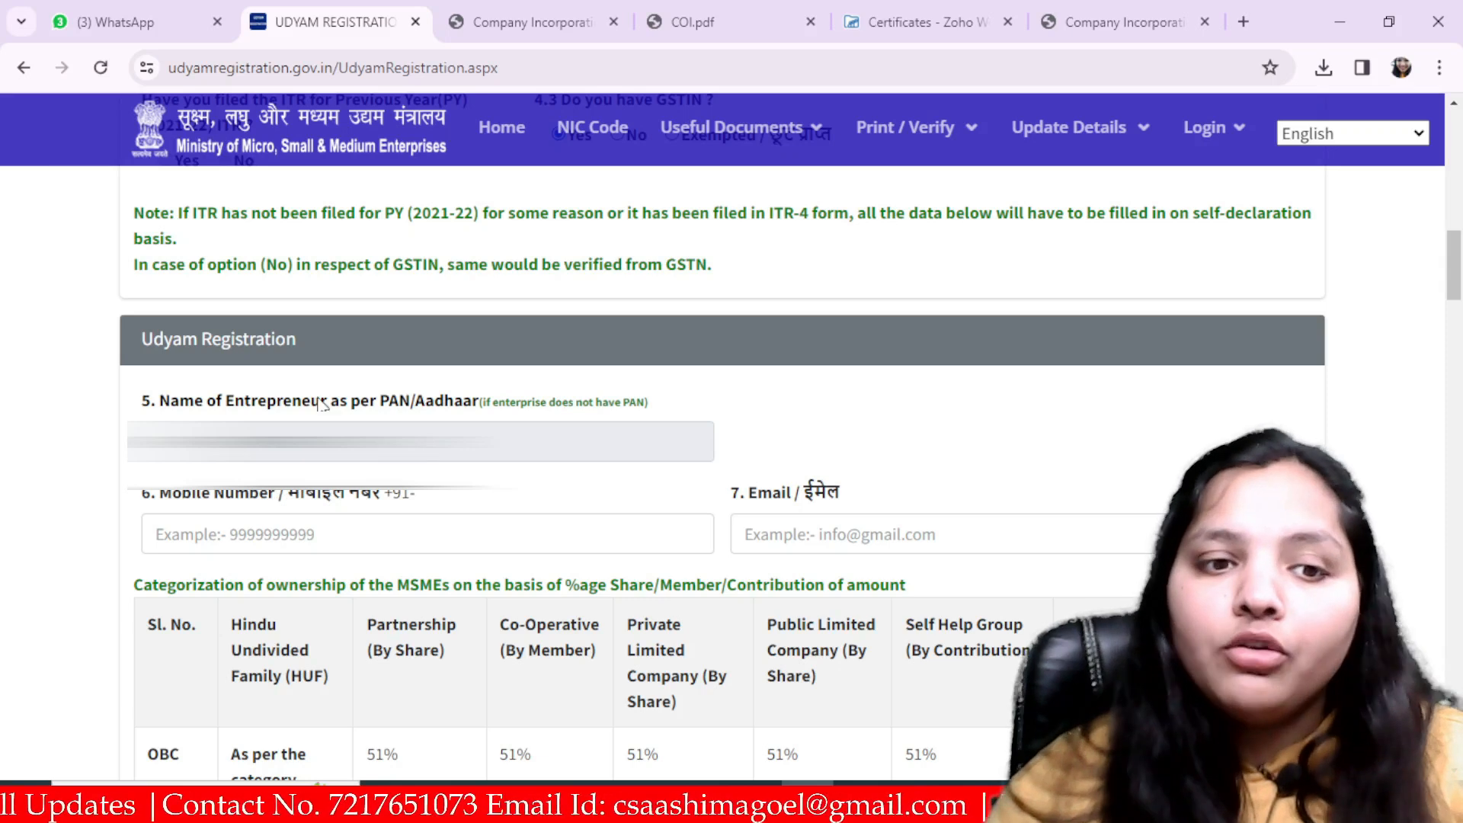
scroll(322, 404, down, 2)
click(304, 428)
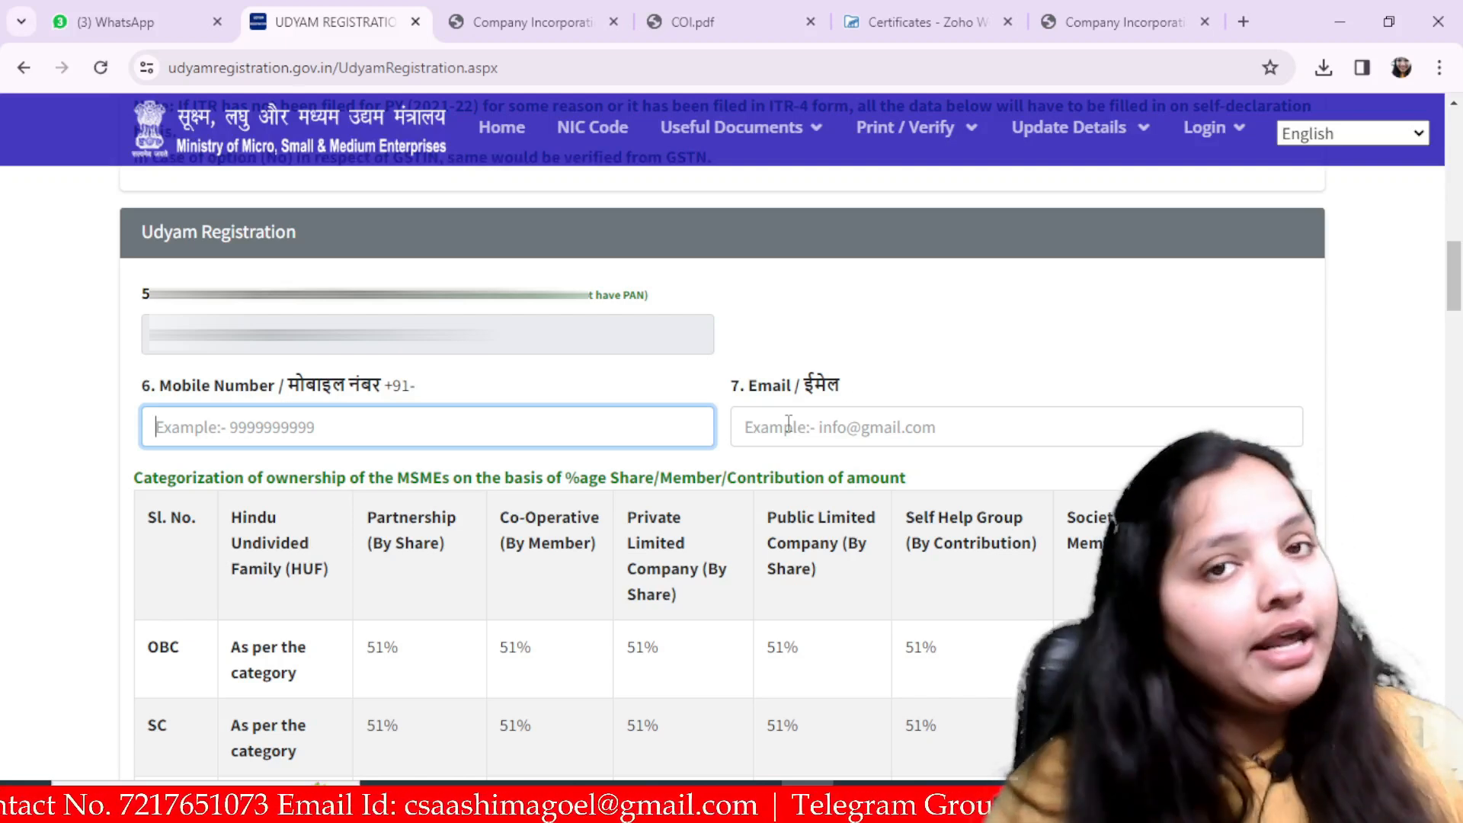
- Set the social category to General and the gender to Male
scroll(789, 423, down, 5)
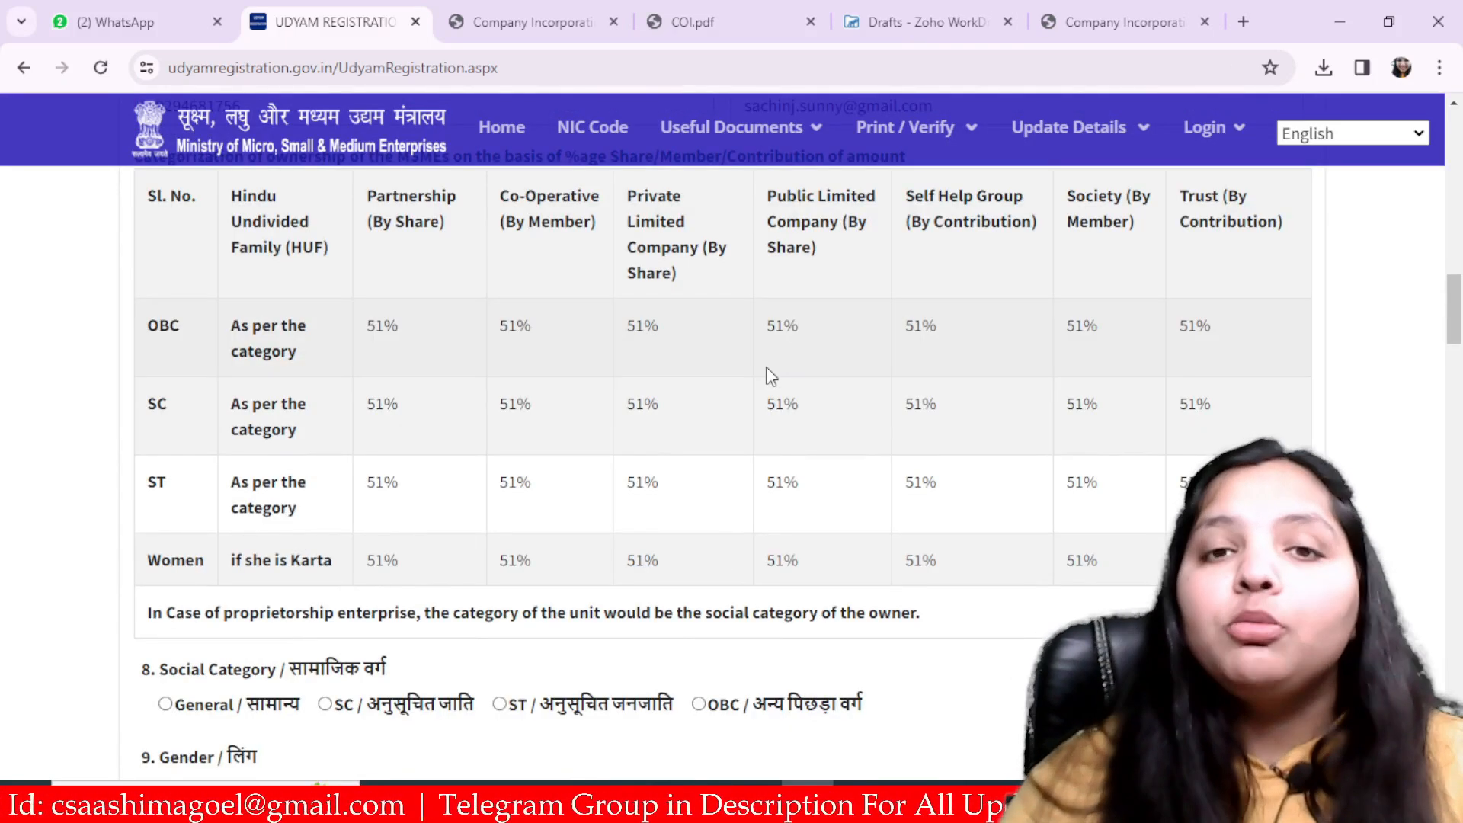
scroll(513, 447, down, 2)
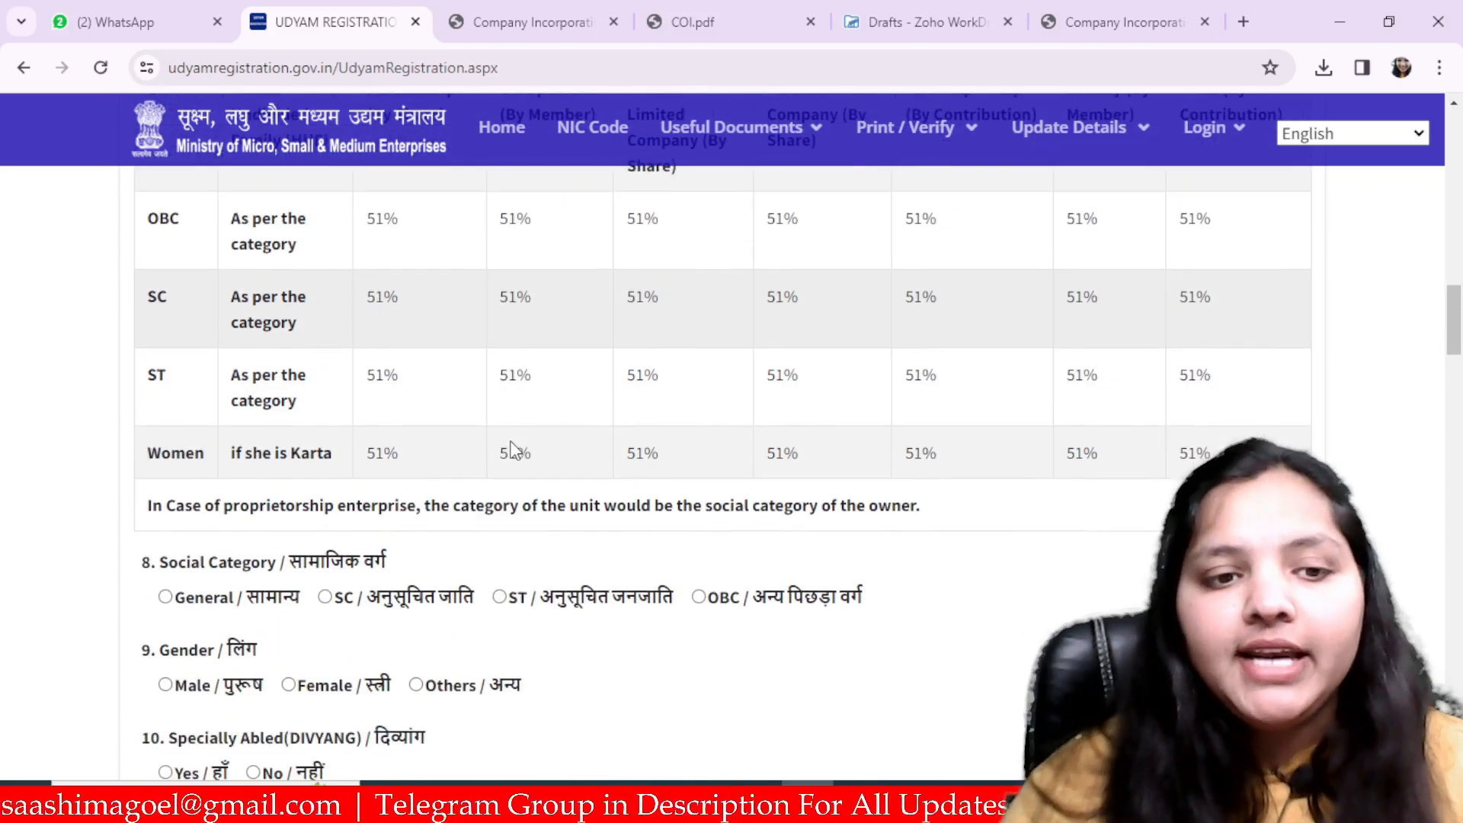
scroll(513, 450, down, 3)
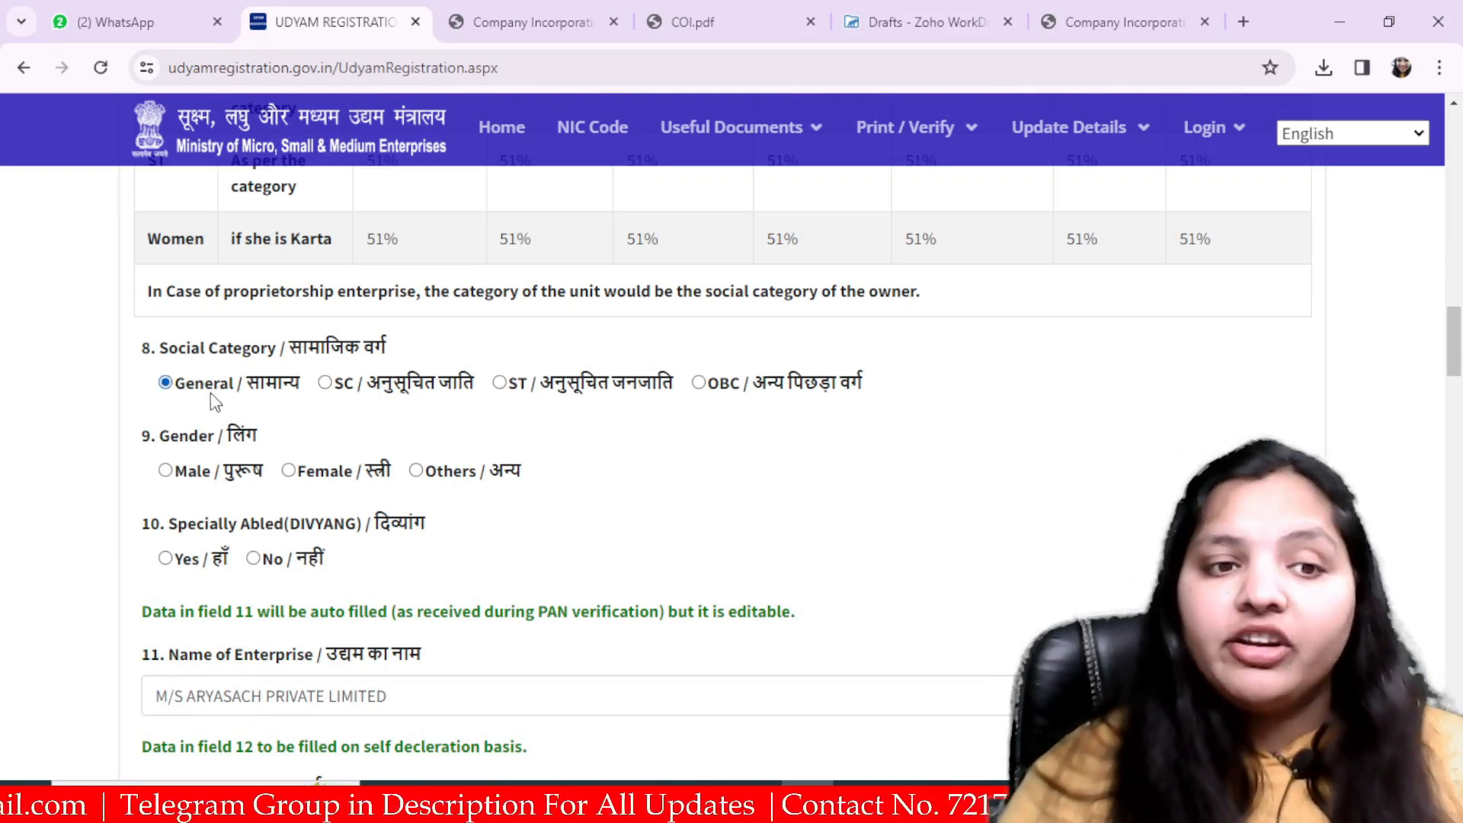
scroll(210, 391, down, 1)
click(166, 363)
- Add M/S ARYASACH PRIVATE LIMITED as a plant/unit of the enterprise
scroll(343, 305, down, 4)
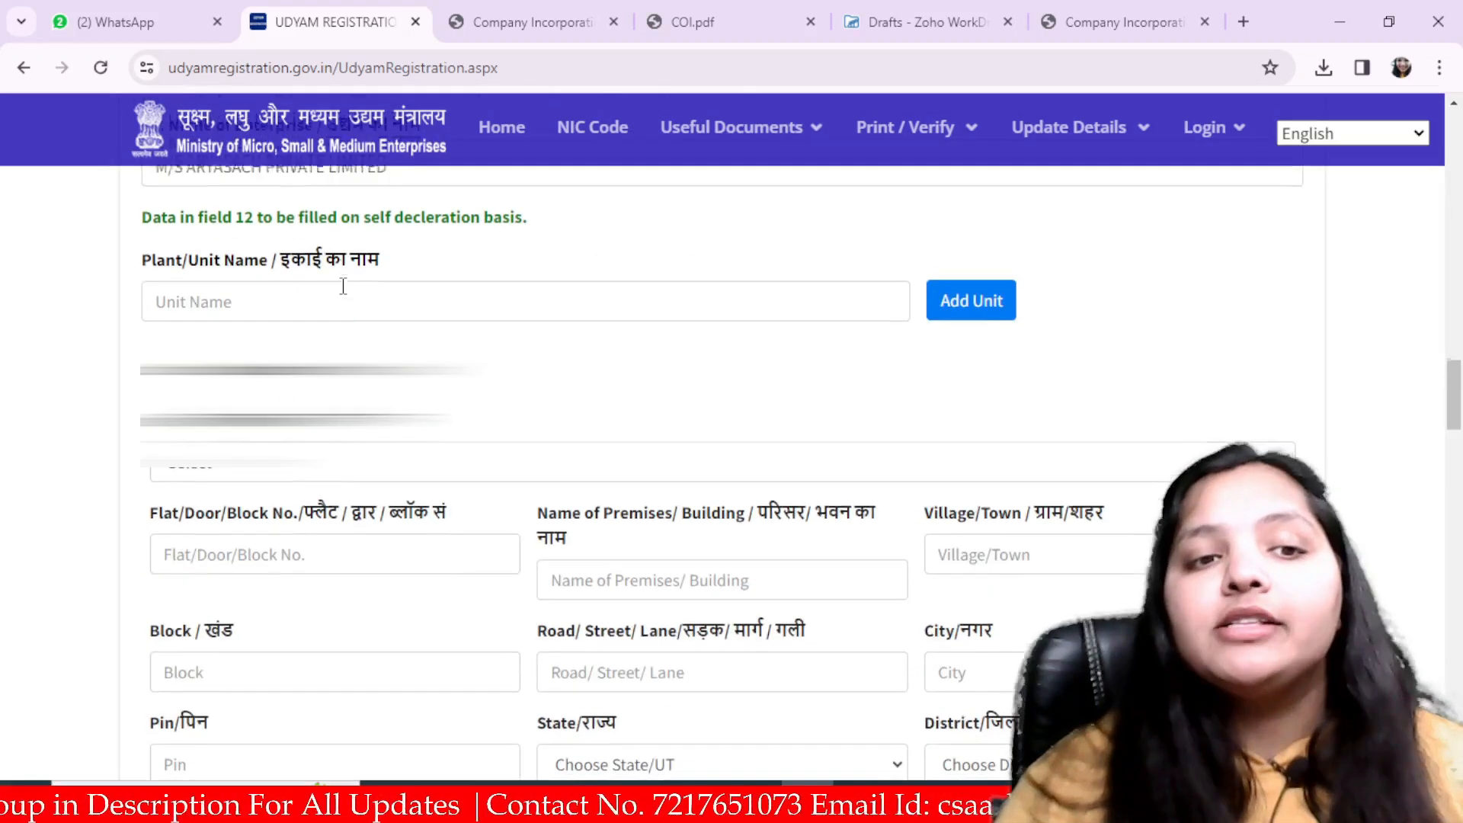
scroll(343, 286, up, 1)
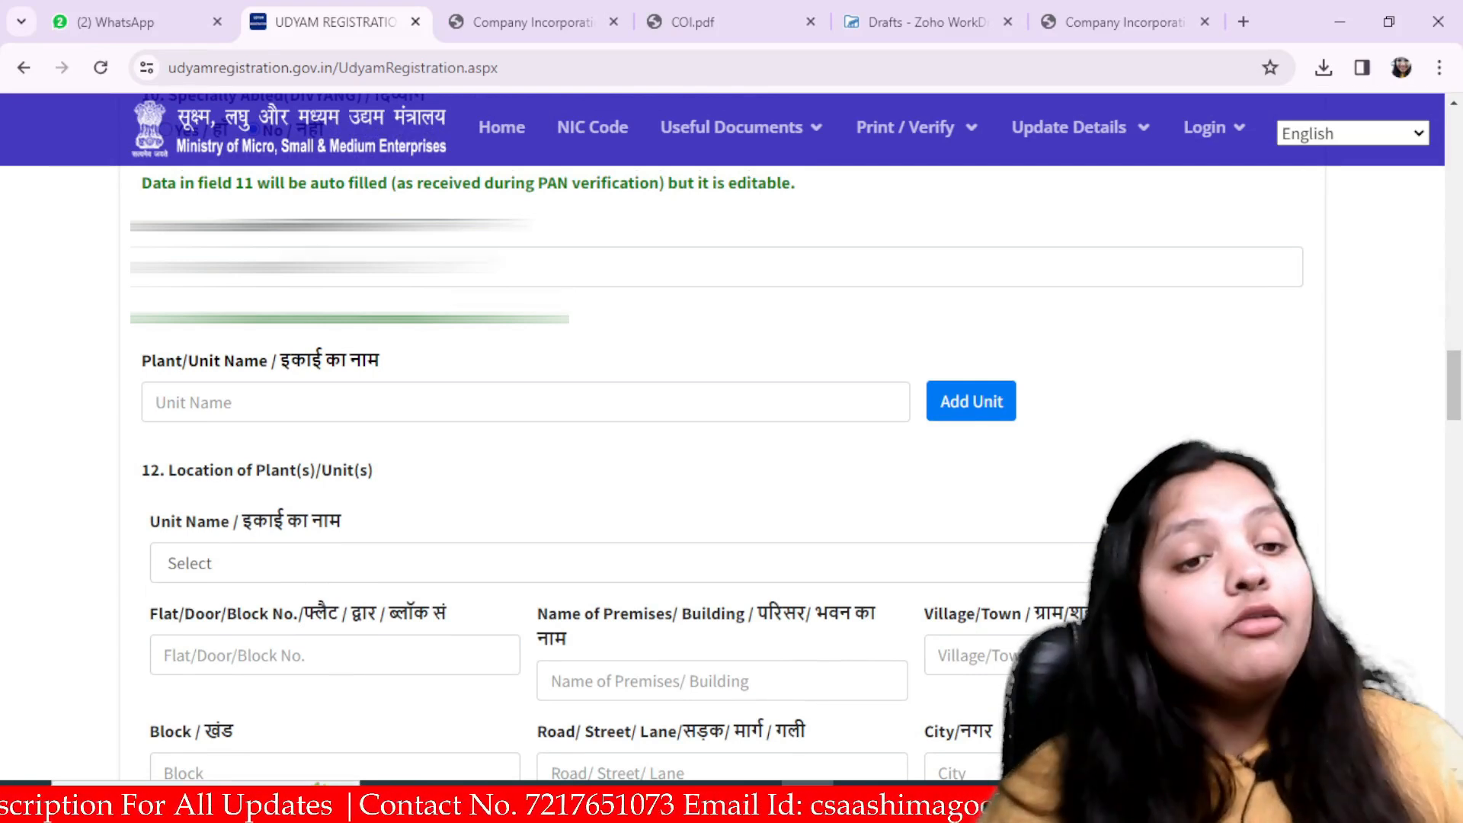
scroll(534, 457, down, 1)
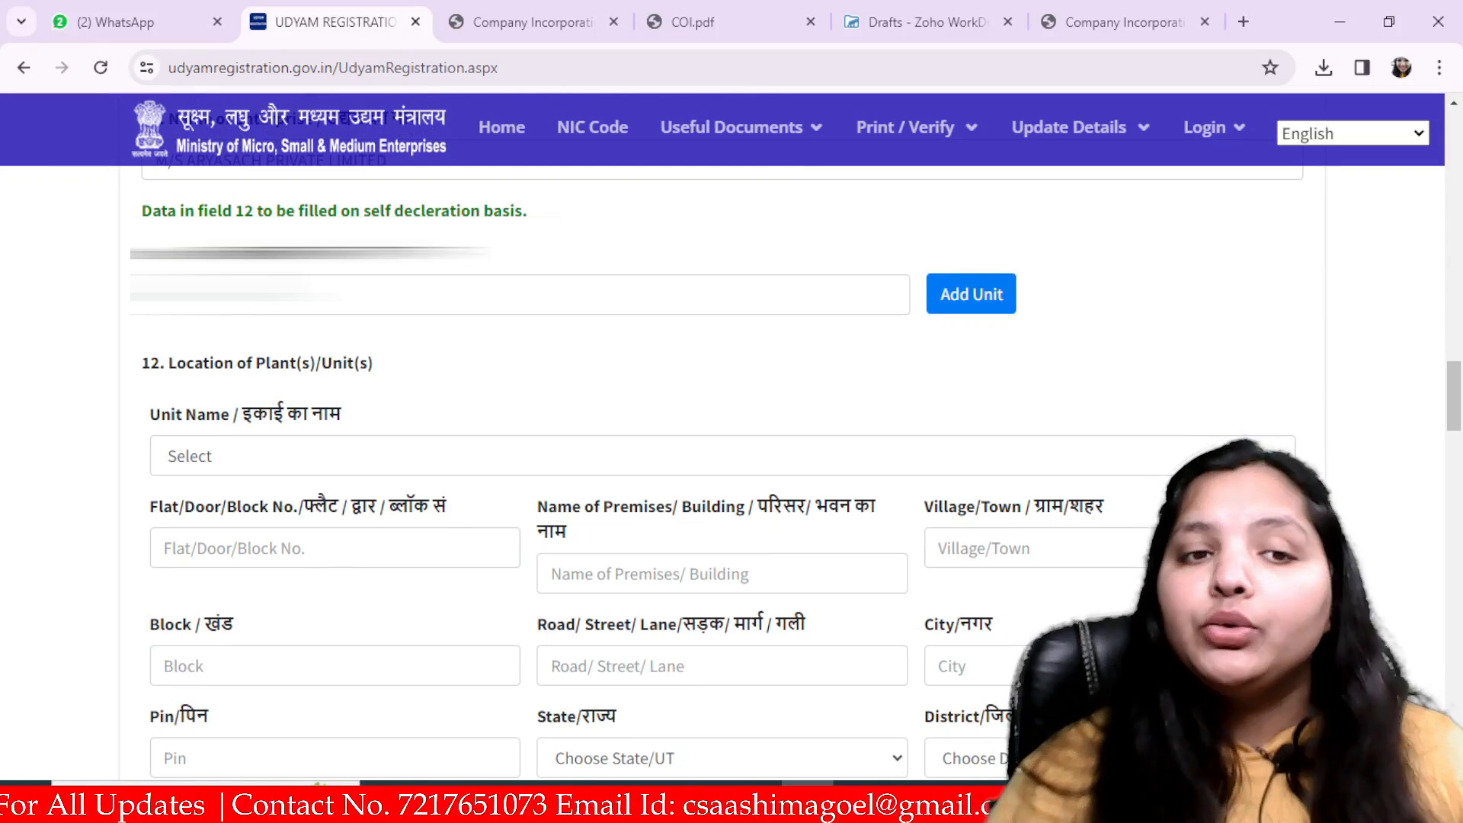
scroll(343, 426, down, 2)
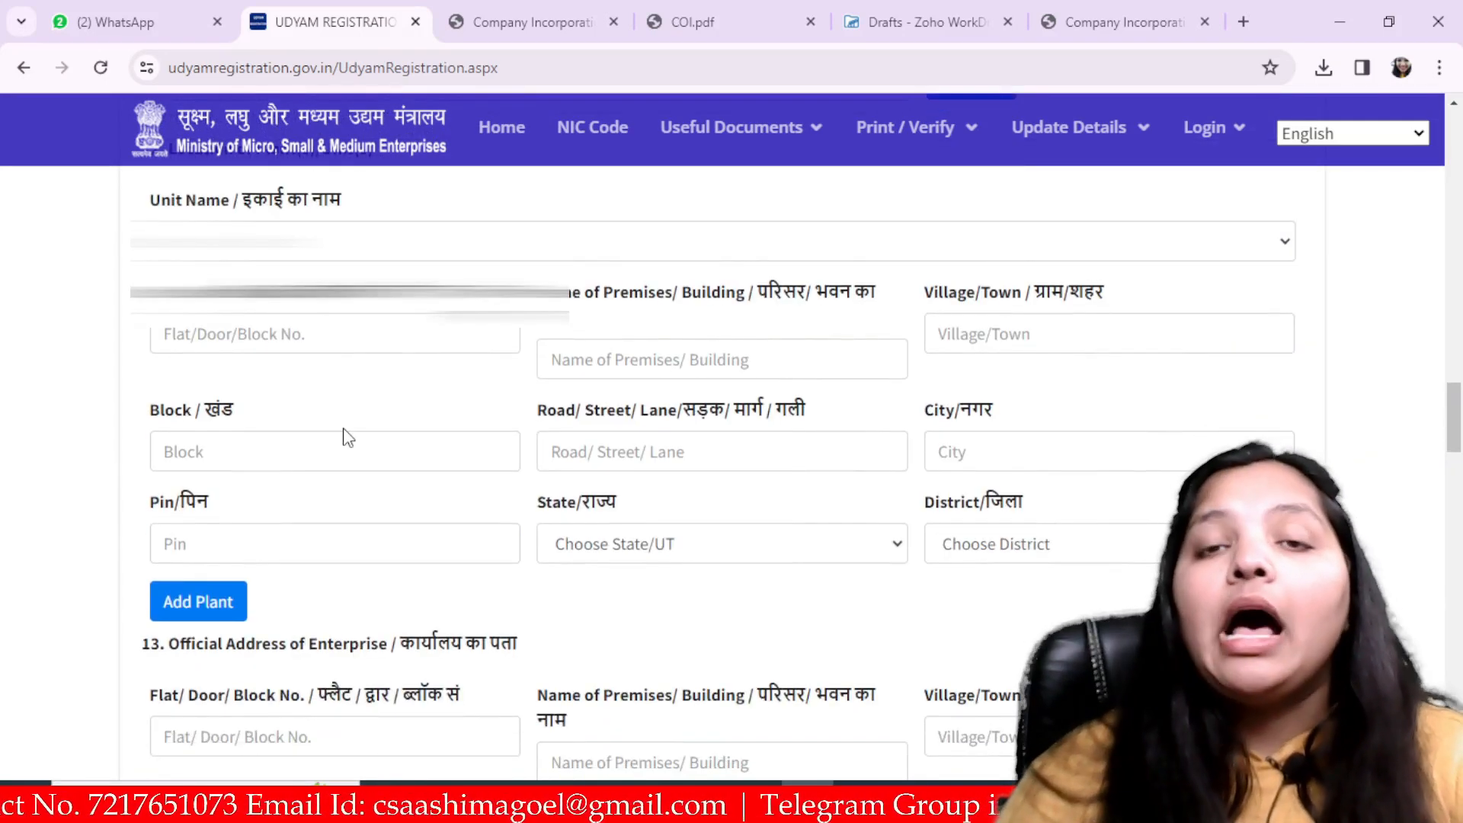
scroll(348, 438, up, 1)
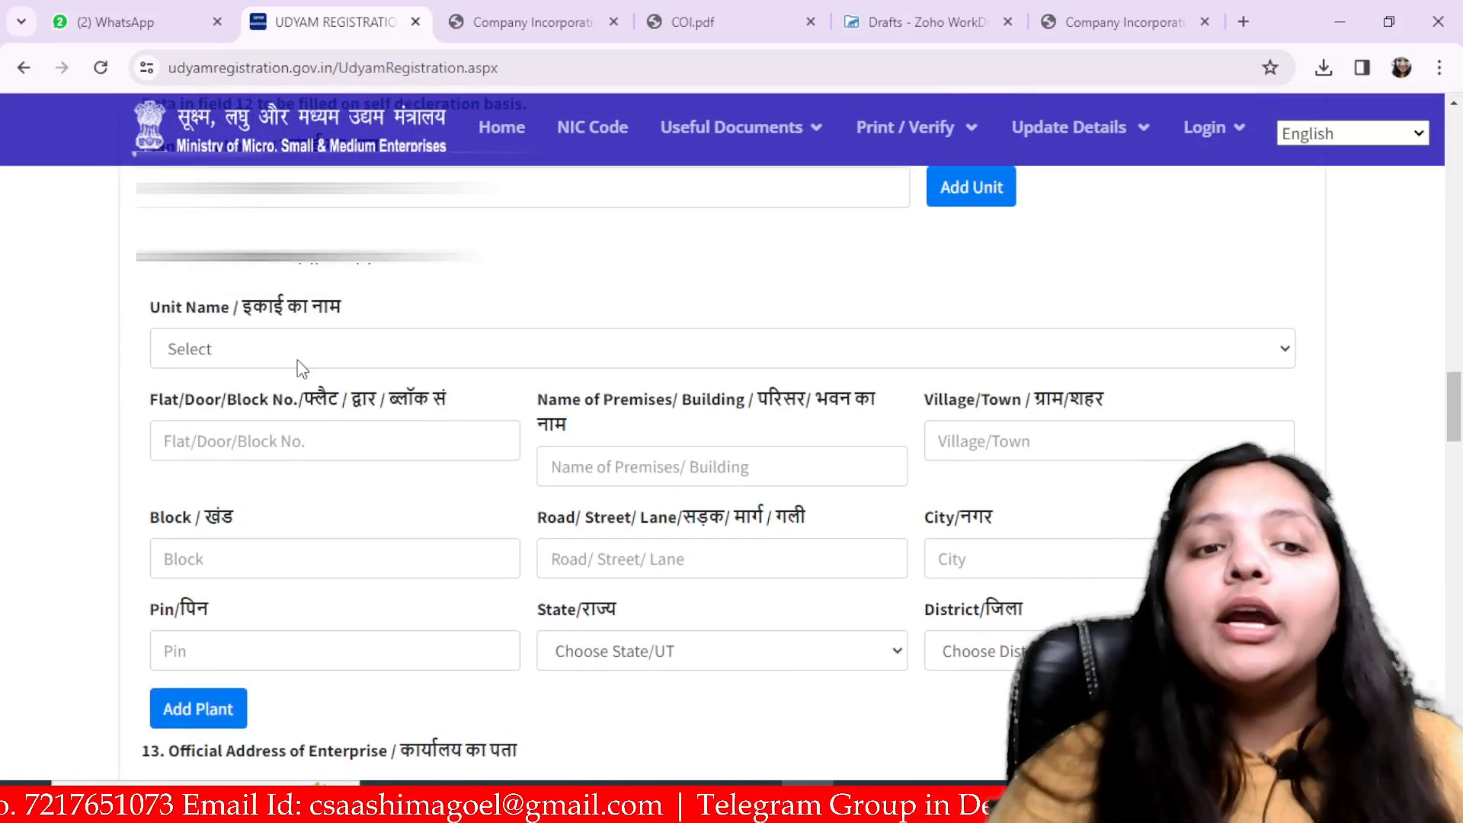
click(329, 358)
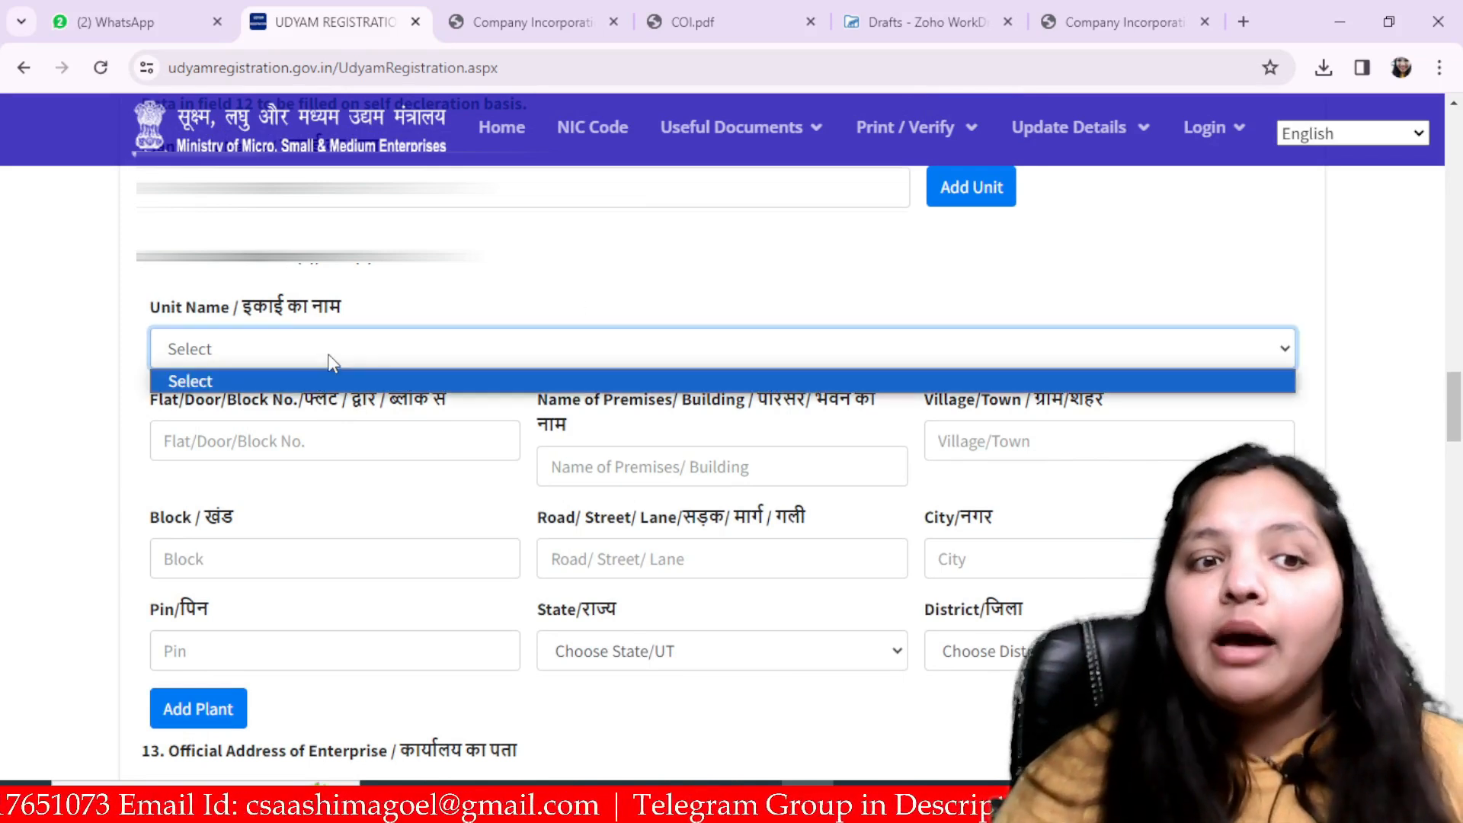
click(503, 275)
click(977, 199)
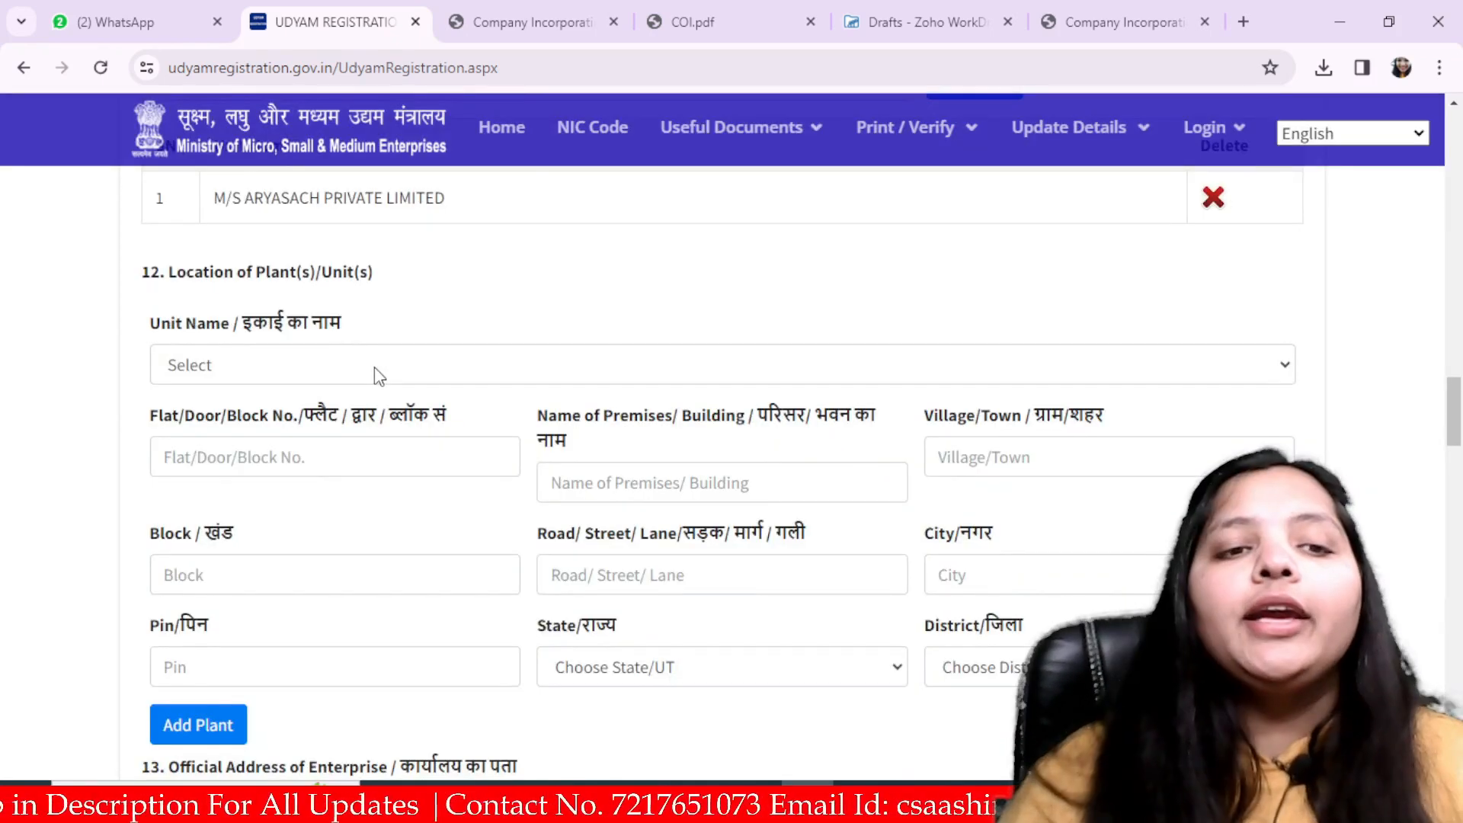
- Choose M/S ARYASACH PRIVATE LIMITED as the unit name for the plant location
scroll(372, 372, down, 4)
scroll(372, 373, up, 1)
click(376, 251)
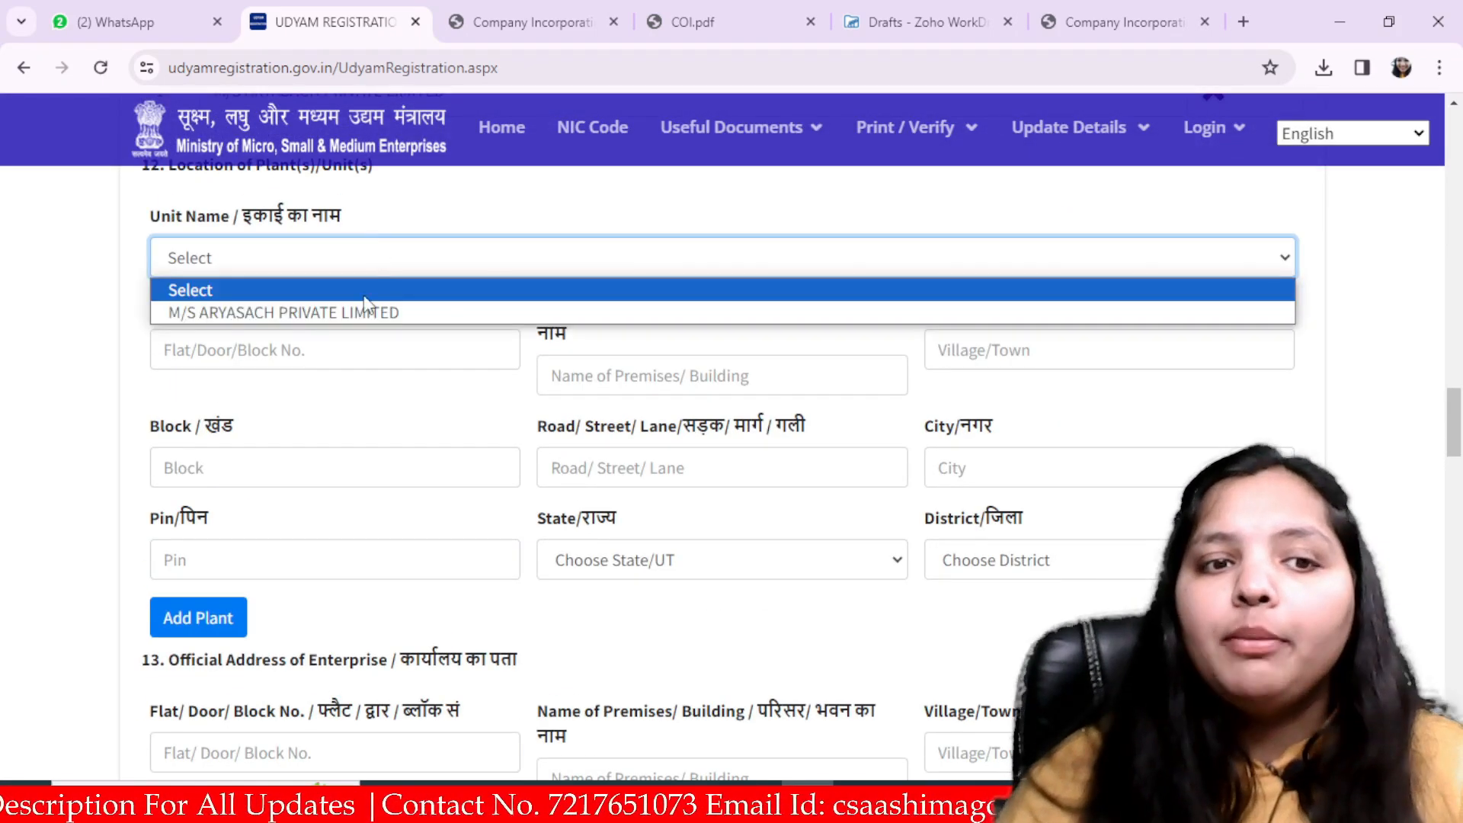
click(370, 311)
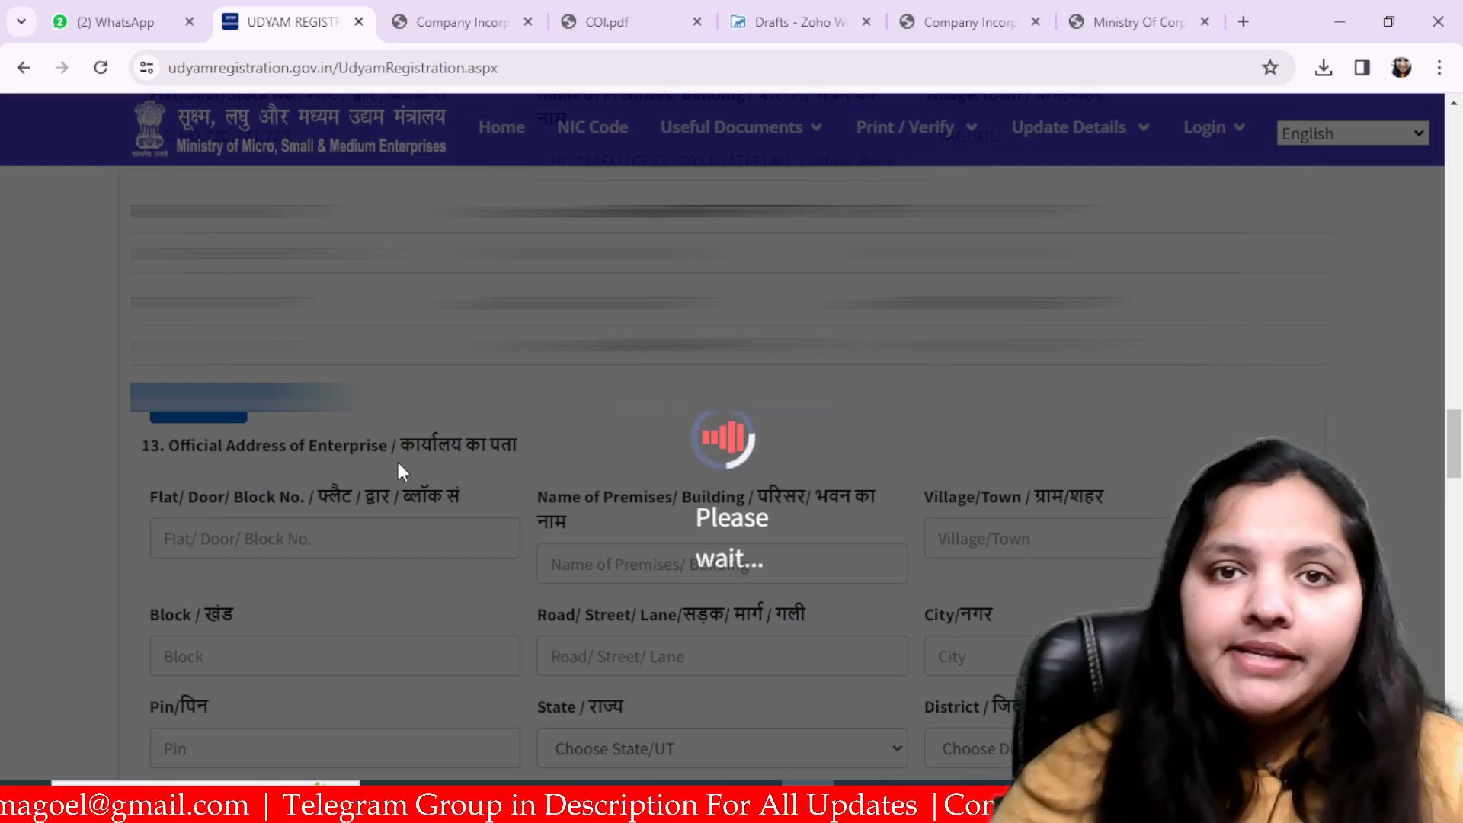
- Get the latitude and longitude of the official address from the geo-tagging map and accept them
scroll(398, 462, down, 3)
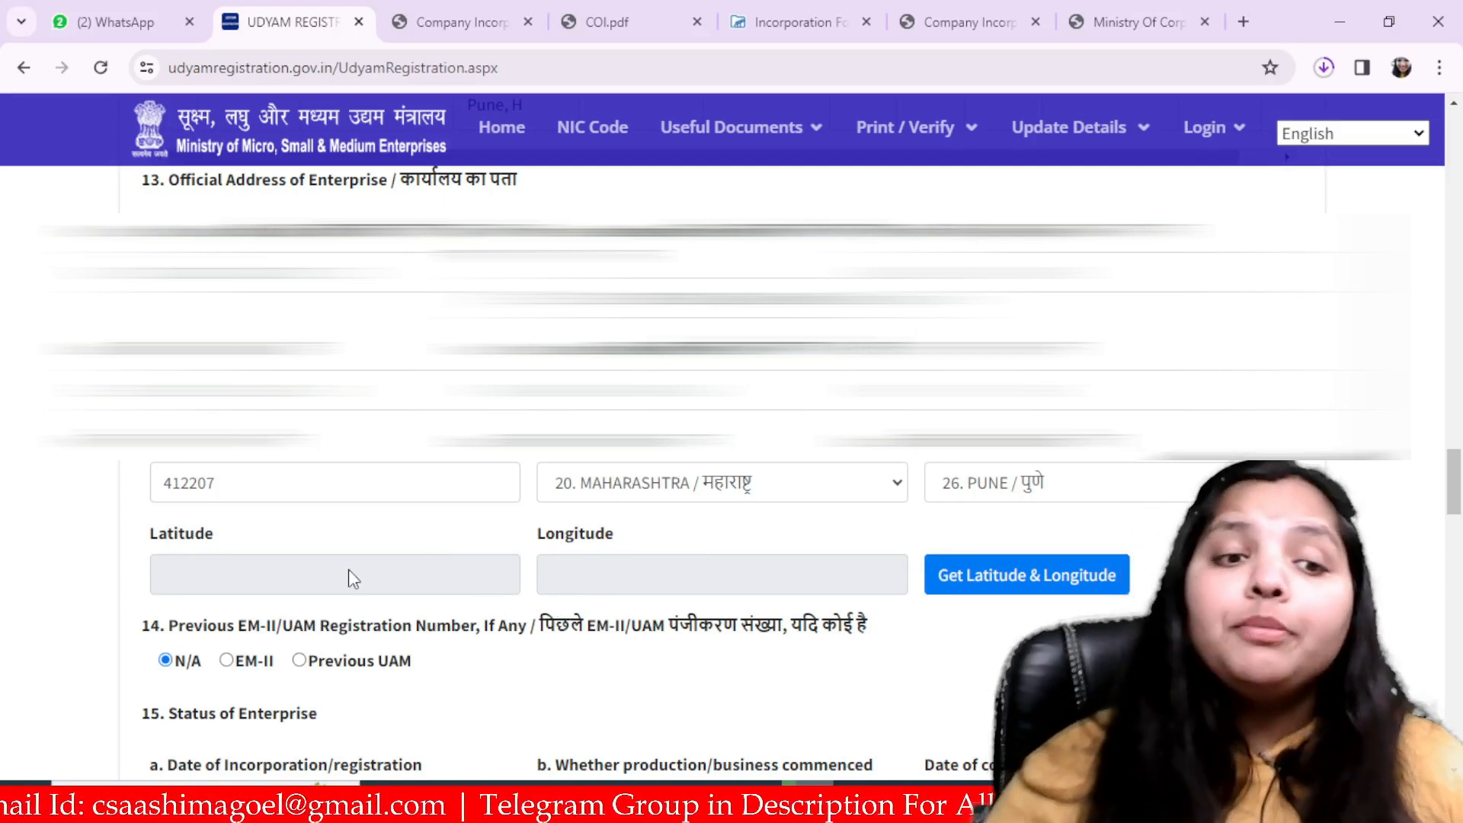
click(1026, 577)
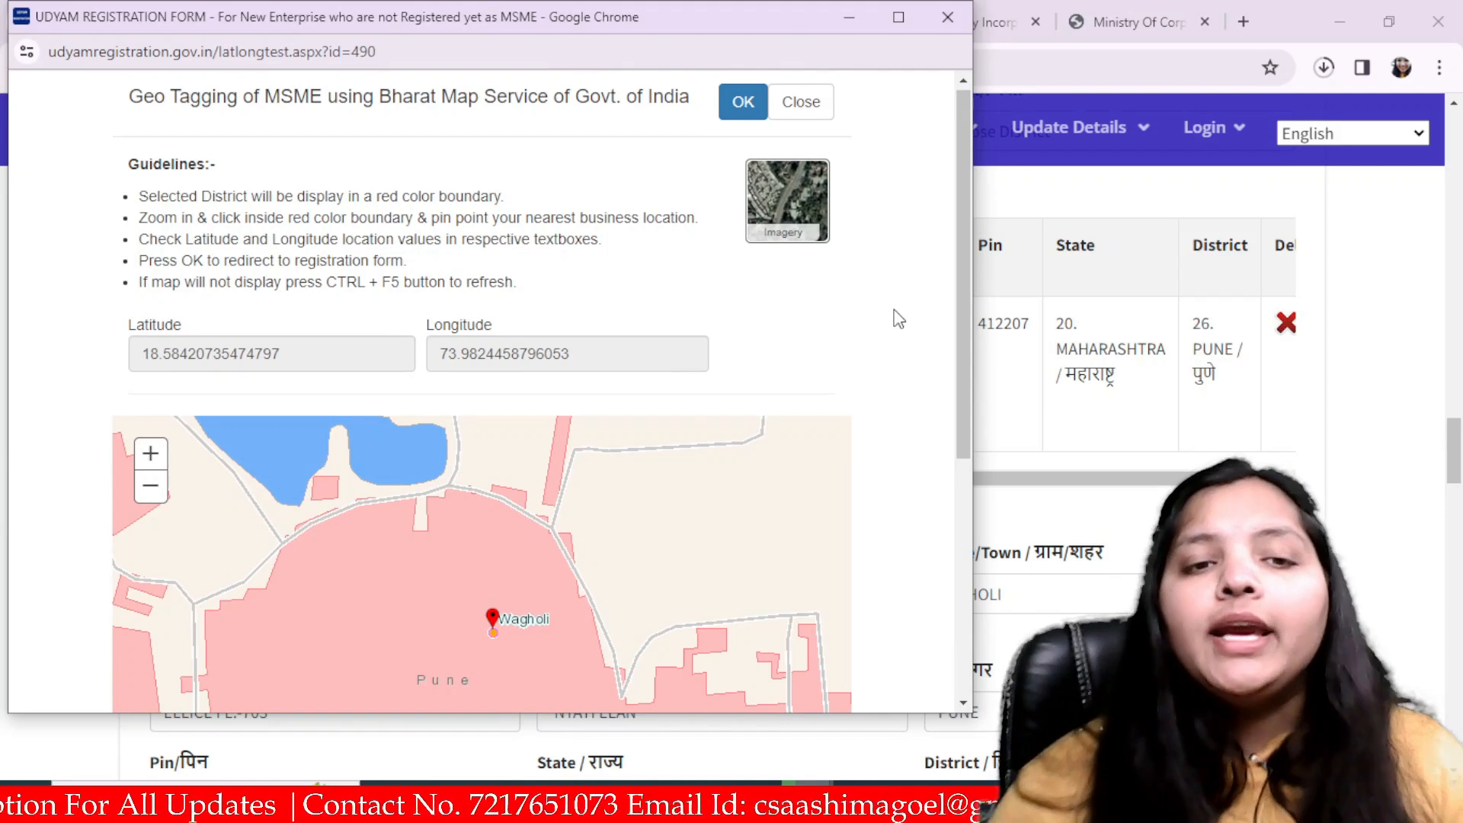
scroll(898, 318, down, 2)
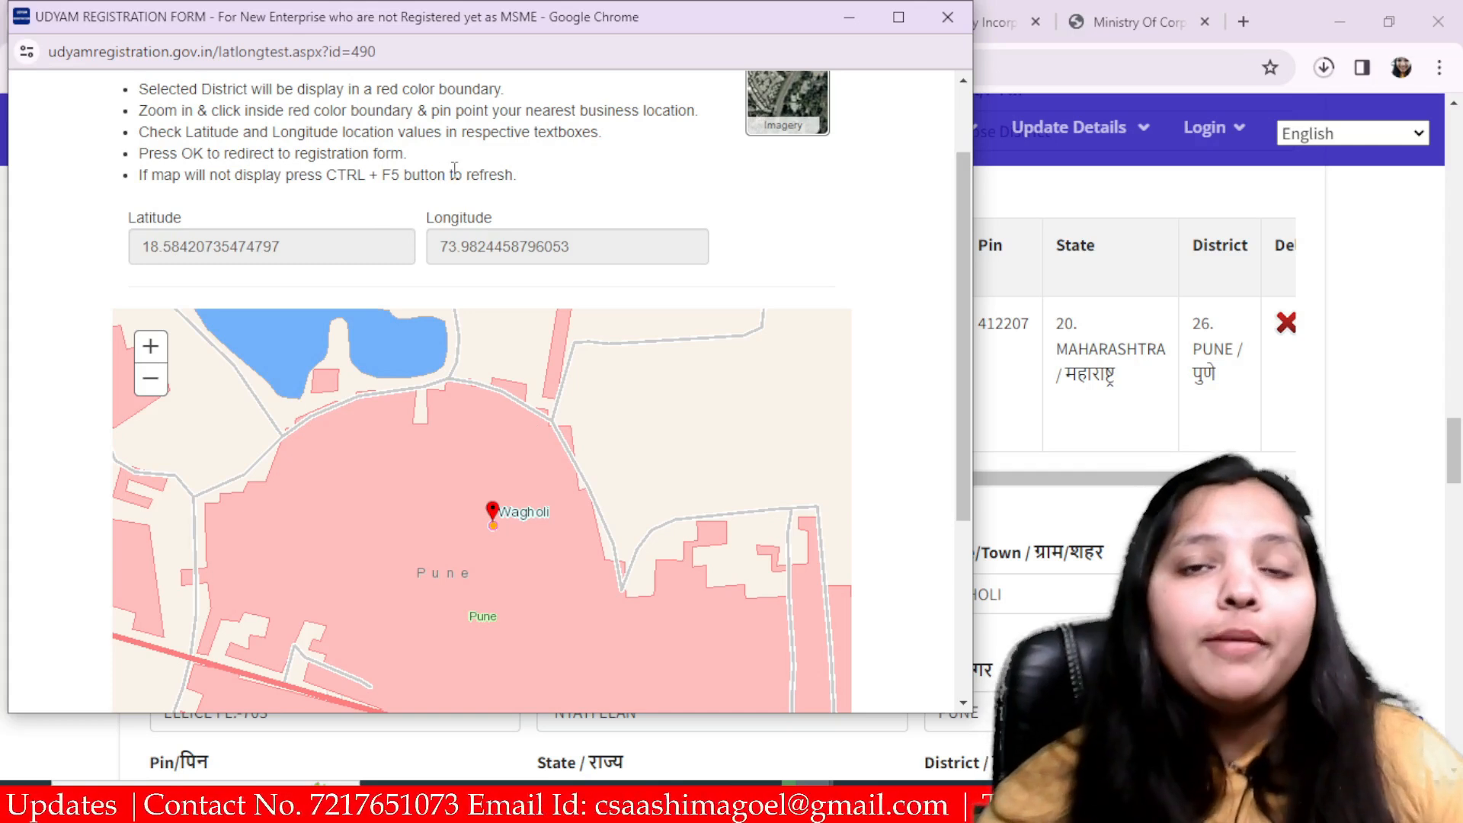
scroll(858, 228, up, 2)
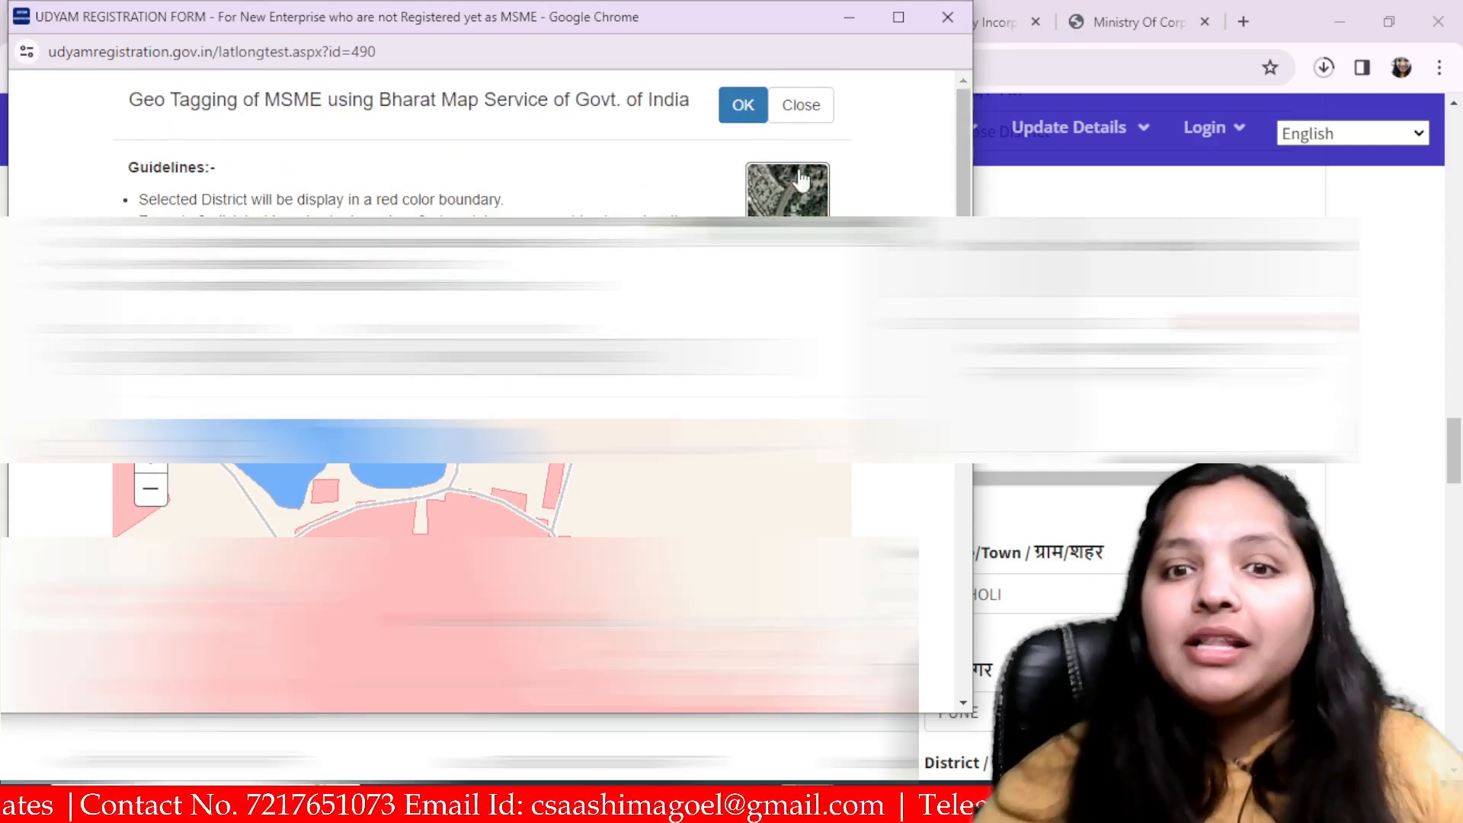
click(724, 110)
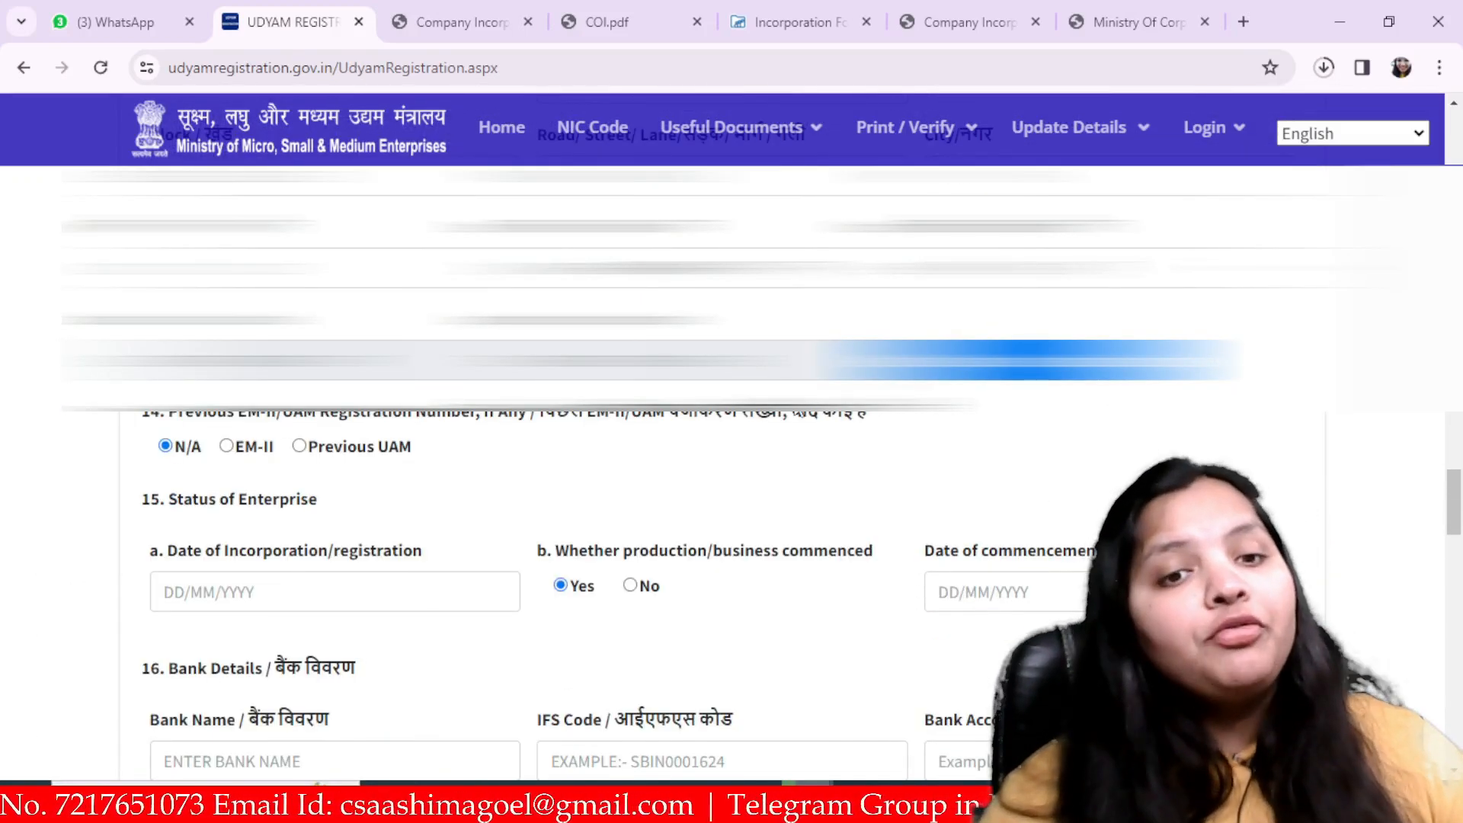
- Open the date of incorporation/registration for entry in the Status of Enterprise section
scroll(725, 426, down, 3)
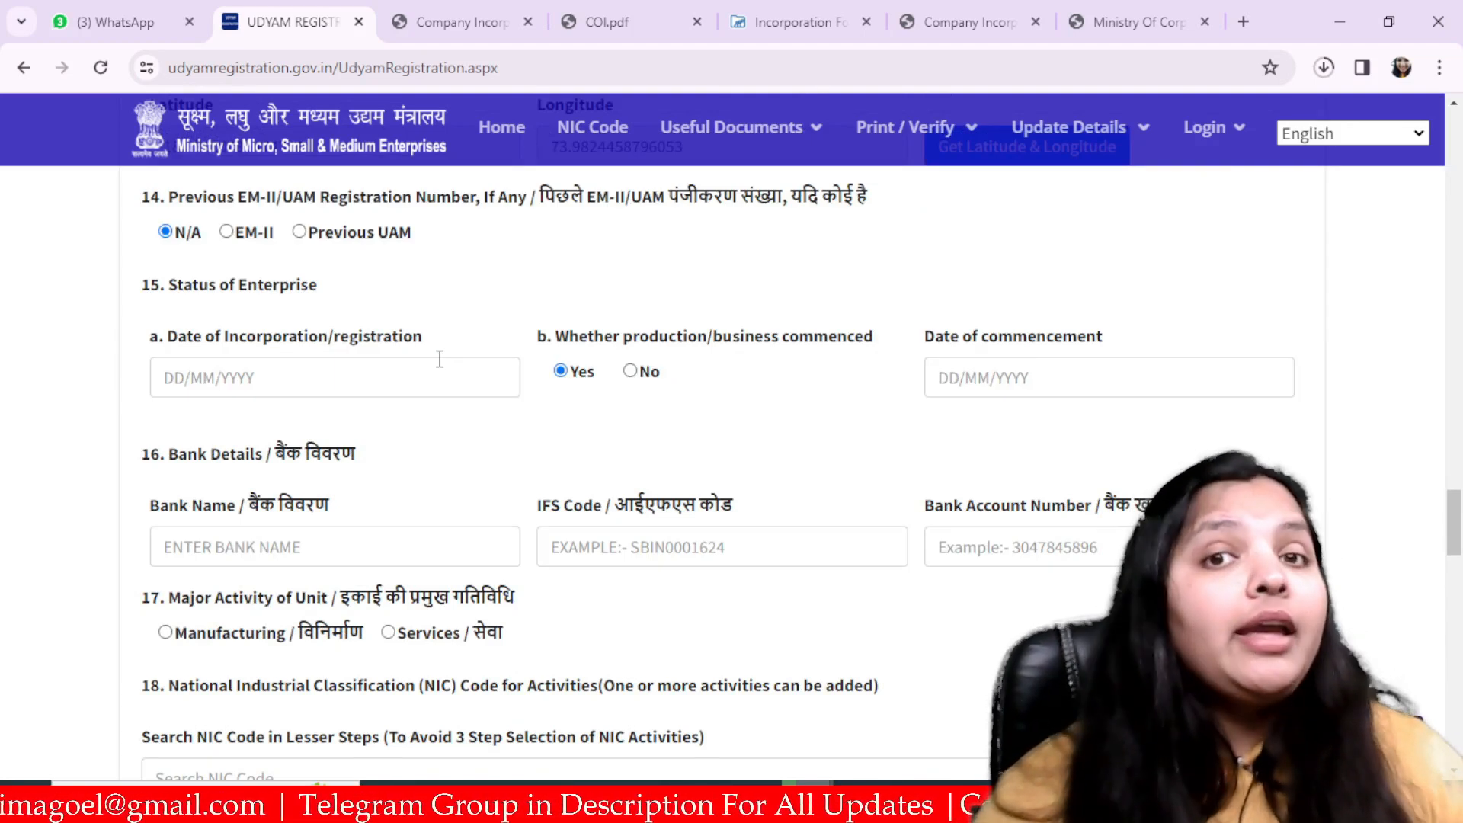
click(373, 372)
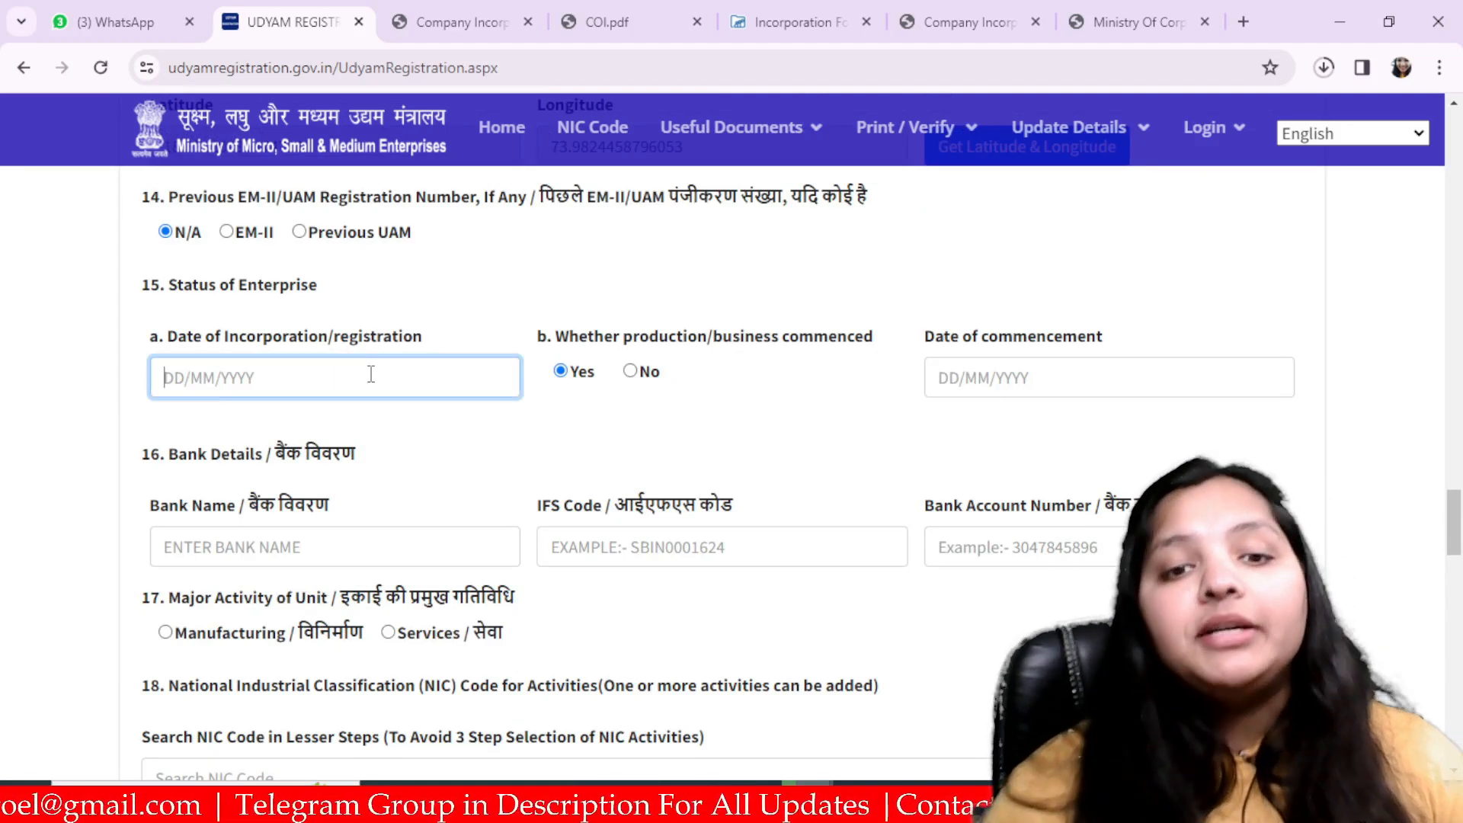
click(583, 301)
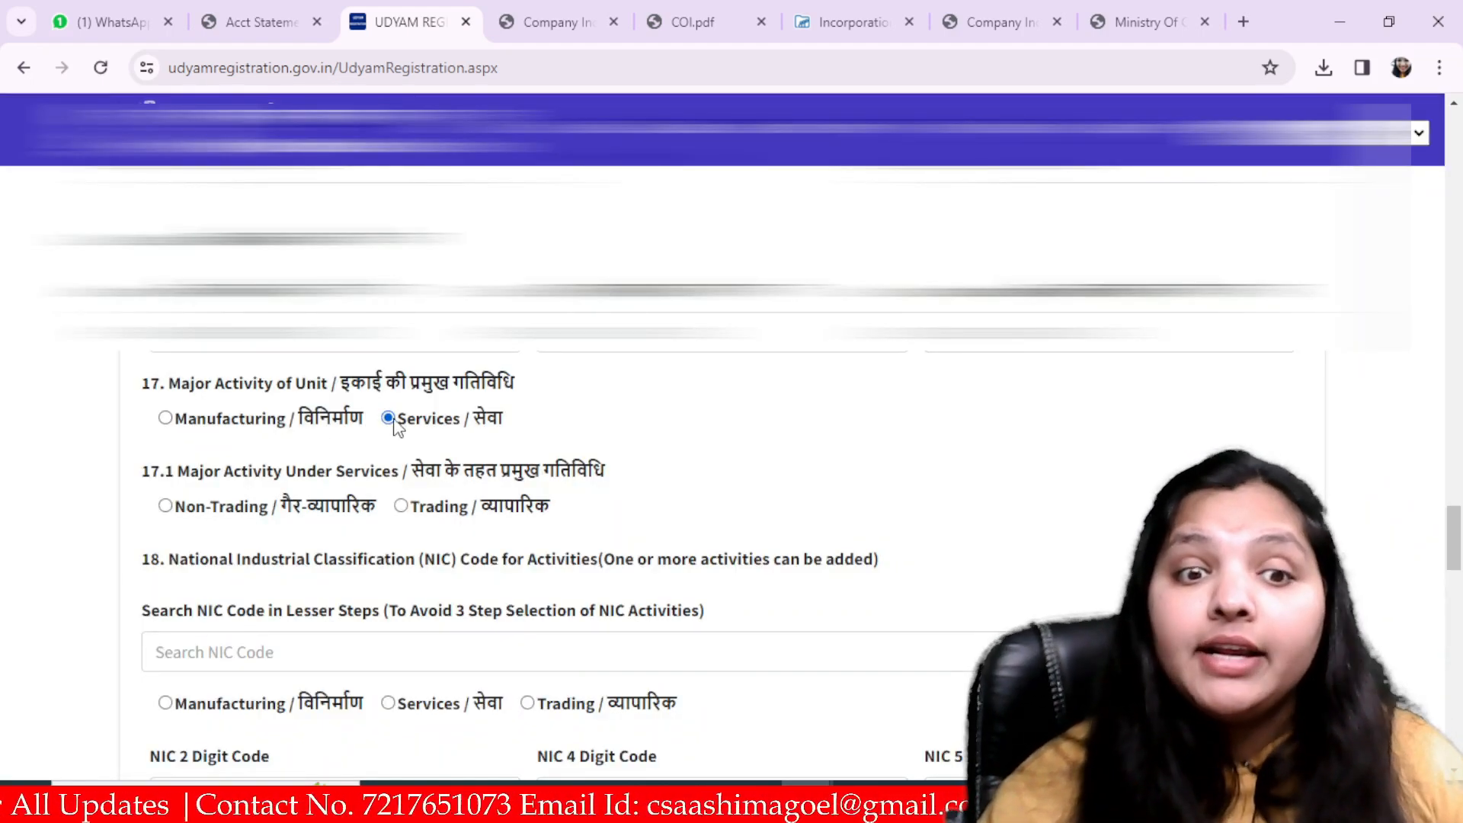
- Set the major activity under Services to Non-Trading
scroll(397, 448, down, 1)
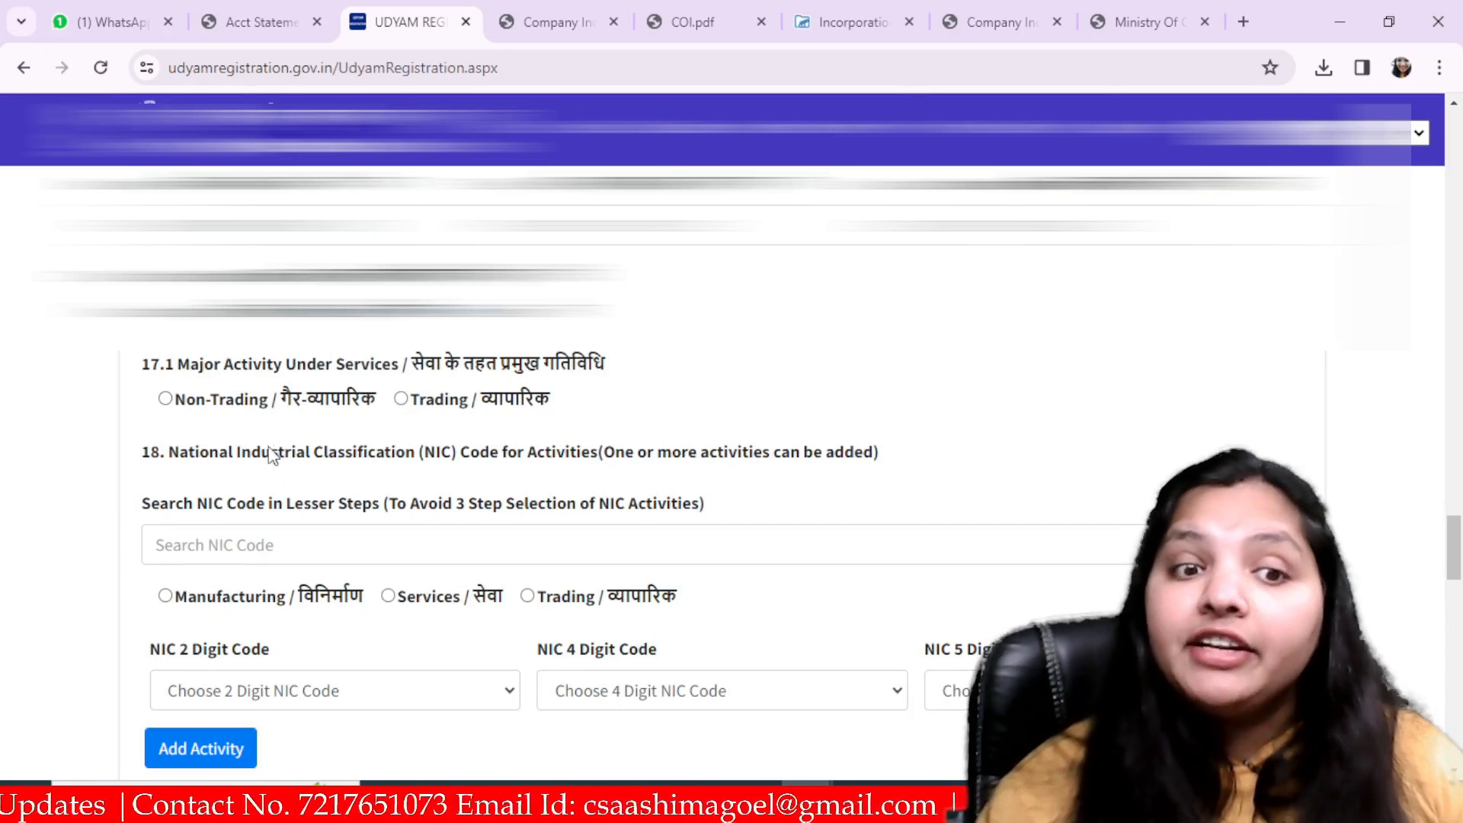
click(165, 399)
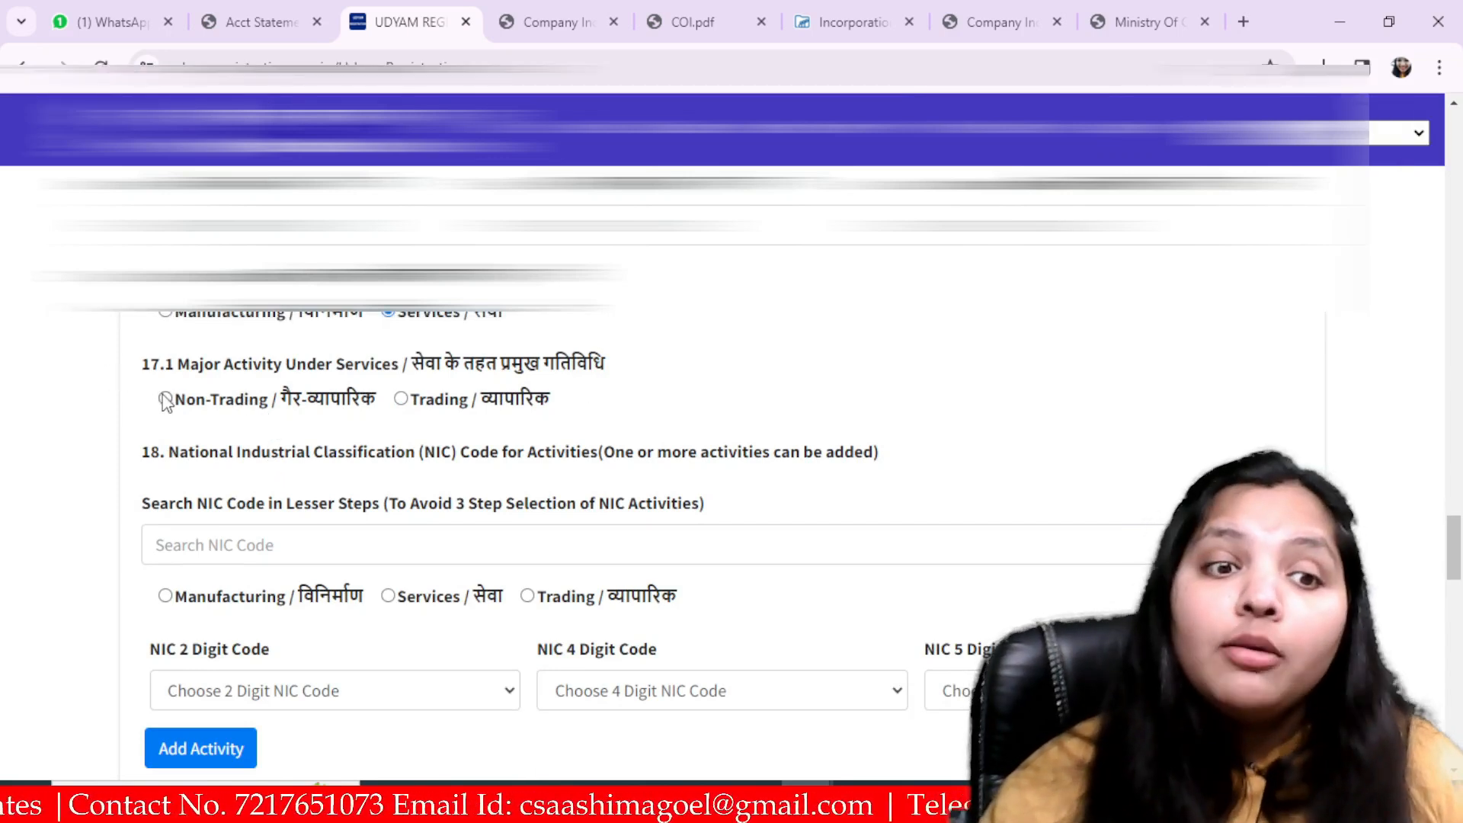
- Search the NIC codes for "inform" and add activity 62099-Other information technology and computer service activities n.e.c
scroll(817, 474, down, 2)
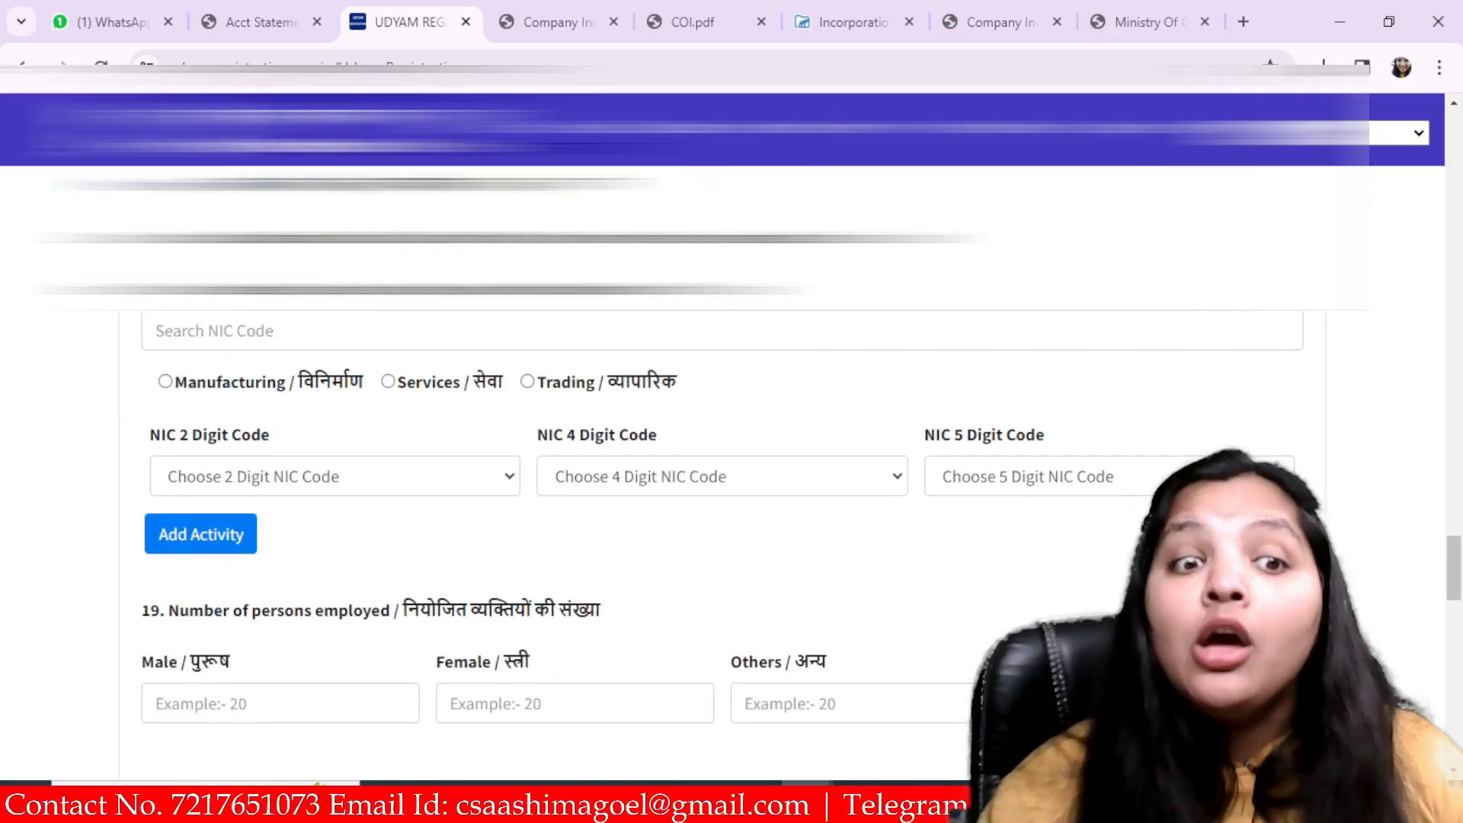
click(407, 342)
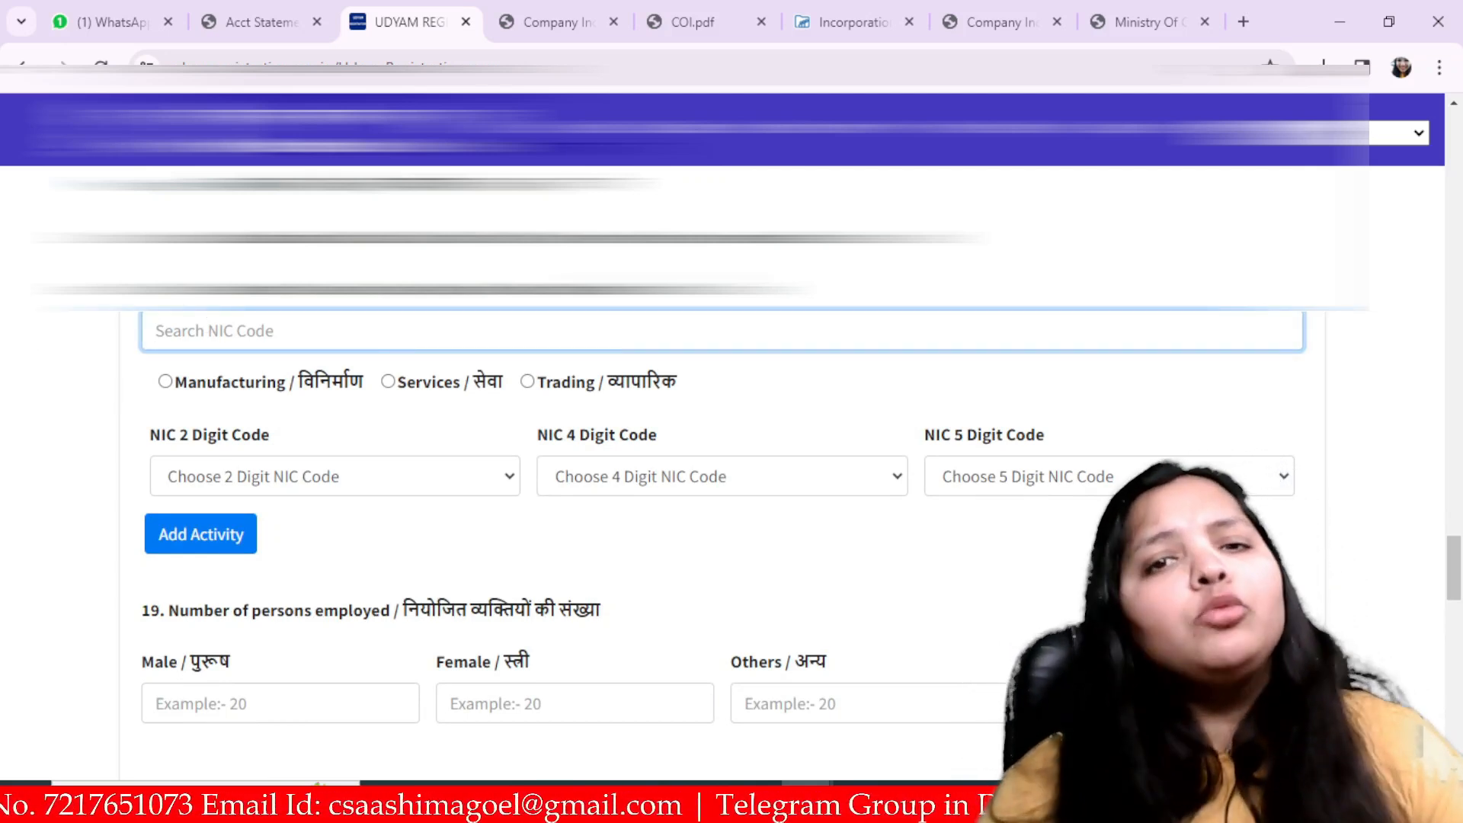
text(it)
key(BackSpace)
key(BackSpace)
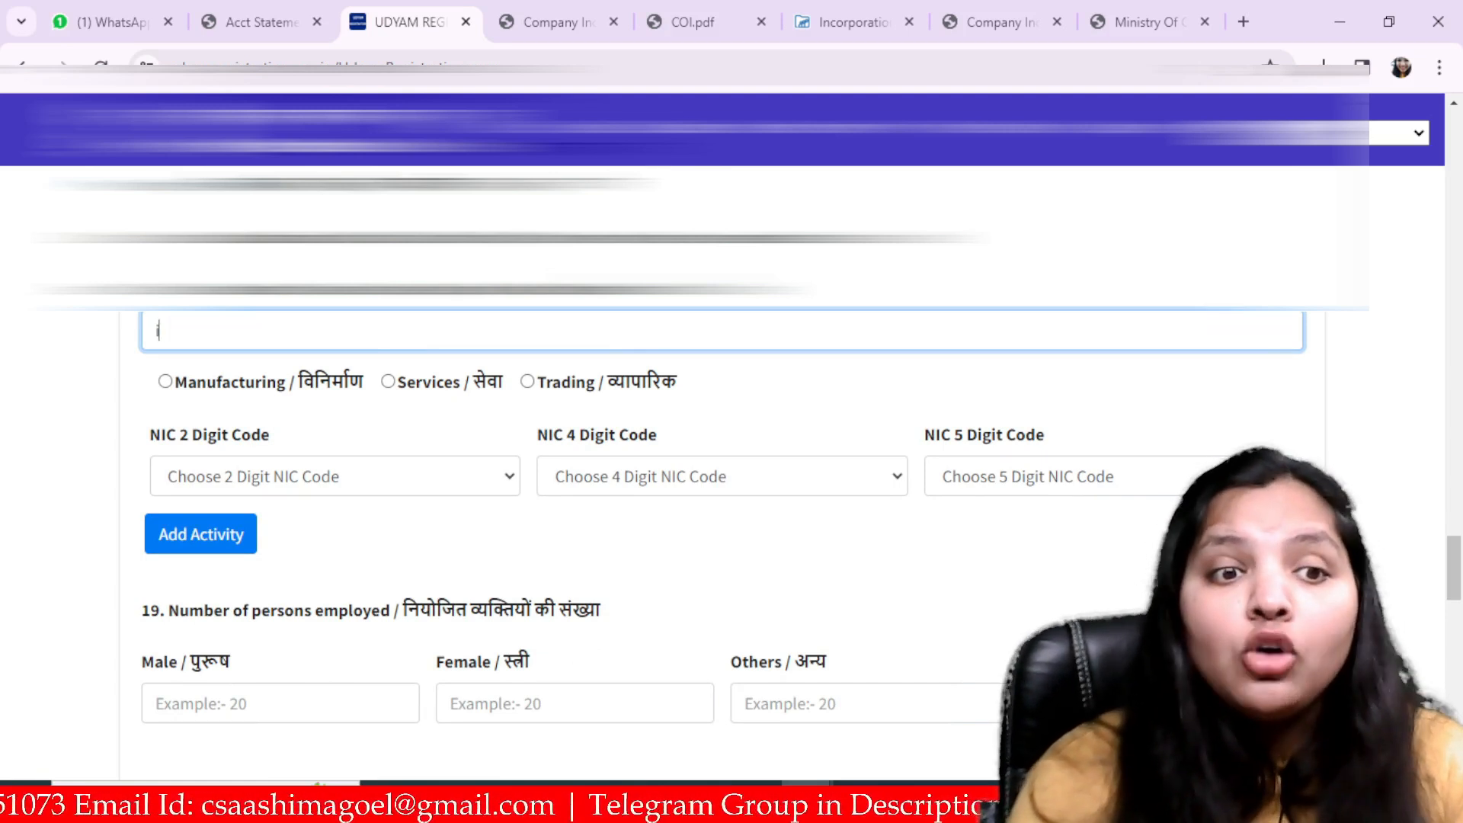
key(BackSpace)
text(inform)
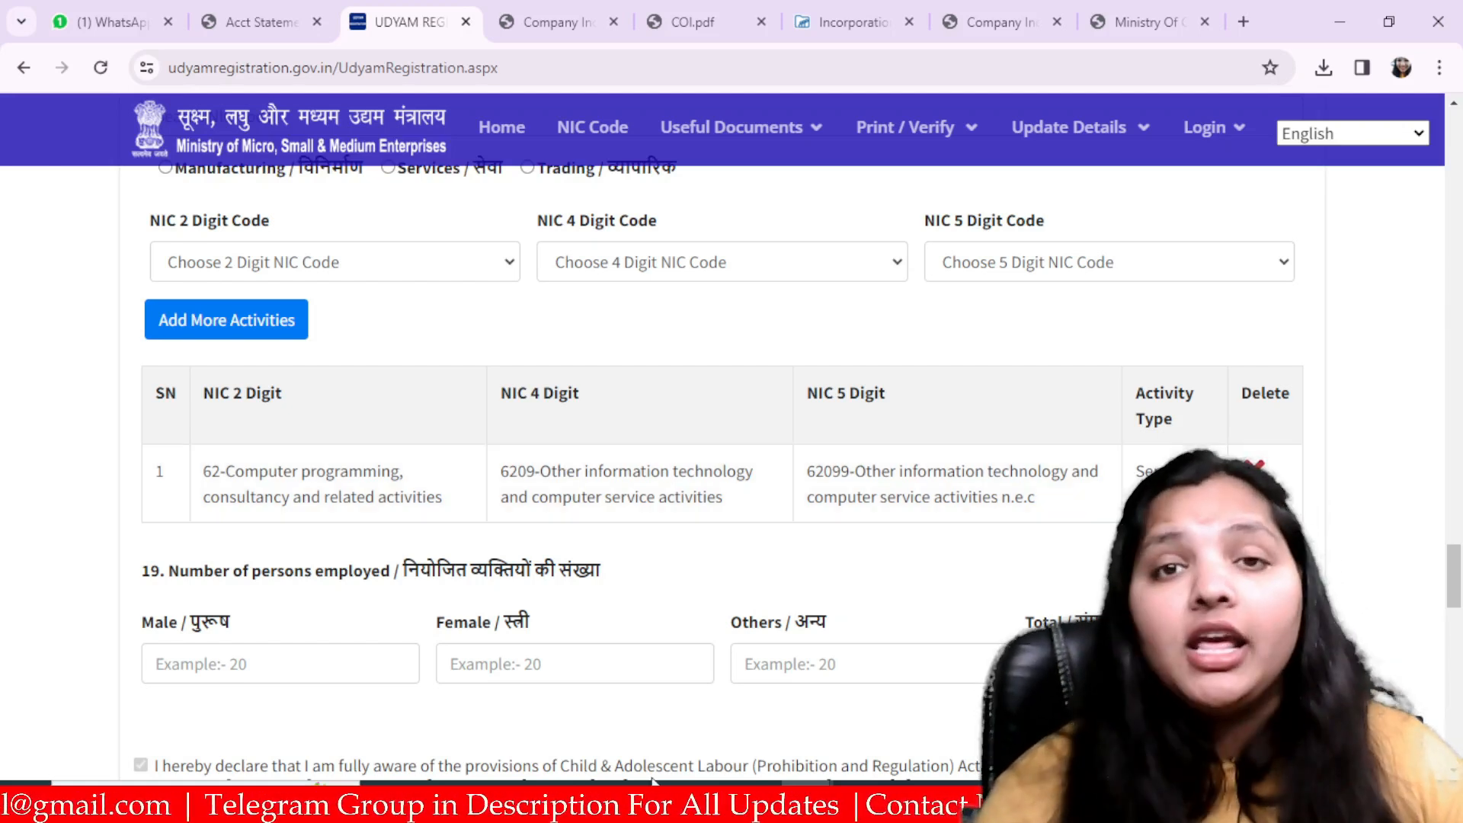
- Set the written down value, the excluded pollution control, research and safety device cost, and the total turnover for 2021-22 to 0
scroll(417, 549, down, 4)
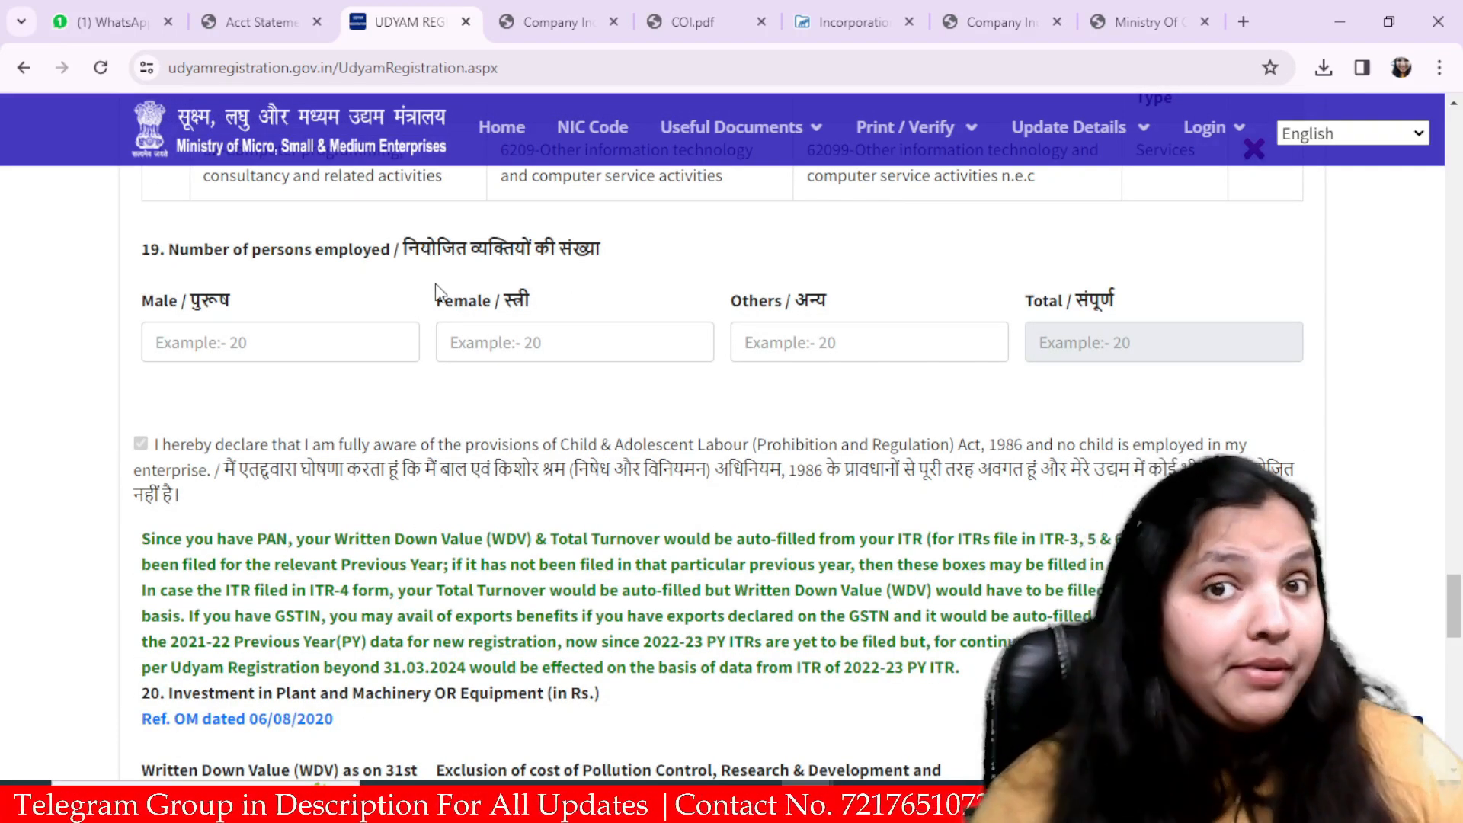
scroll(219, 431, down, 3)
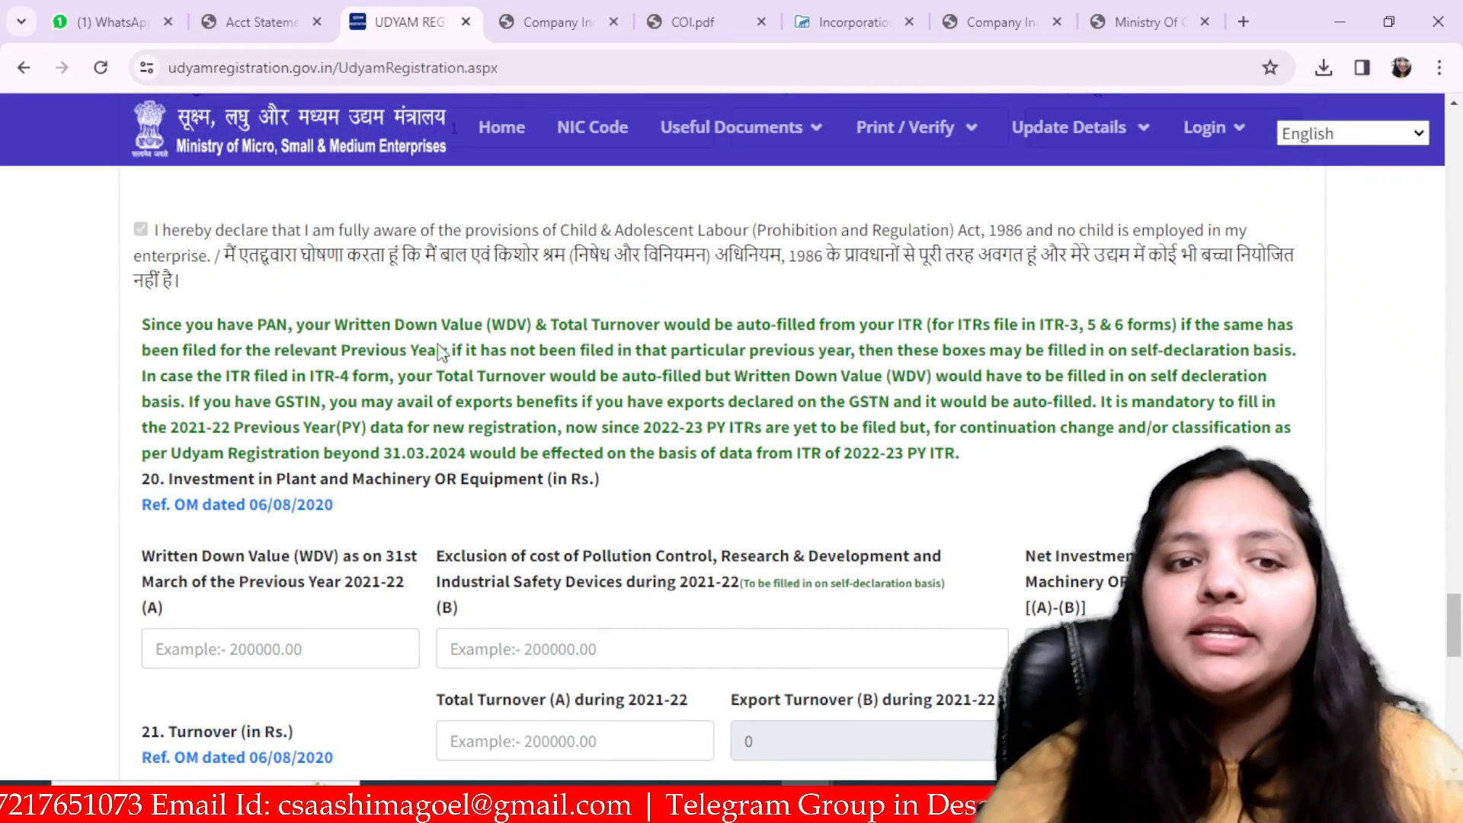
scroll(442, 350, down, 4)
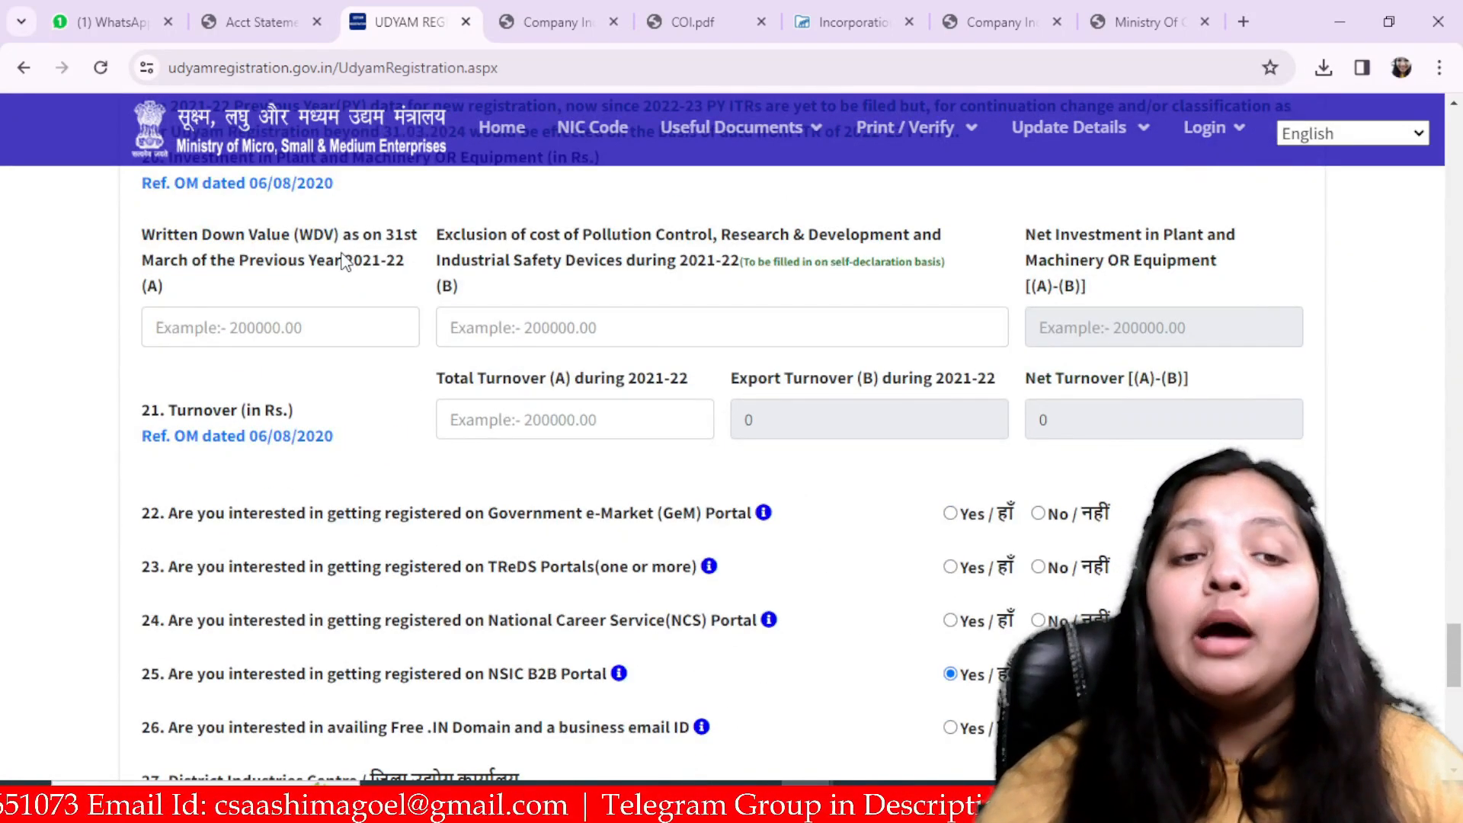
click(306, 312)
text(0)
click(438, 328)
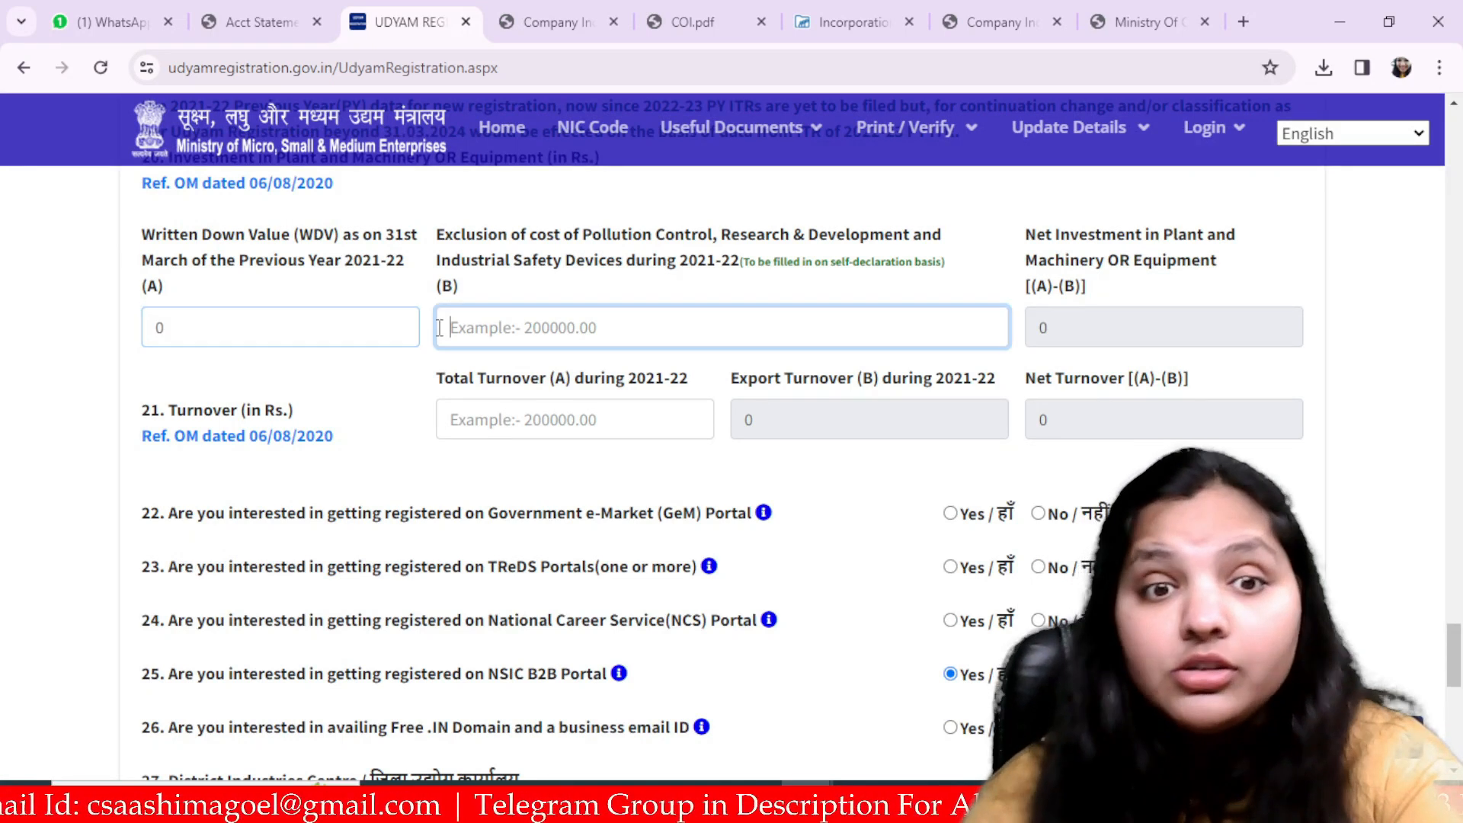
text(0)
click(408, 455)
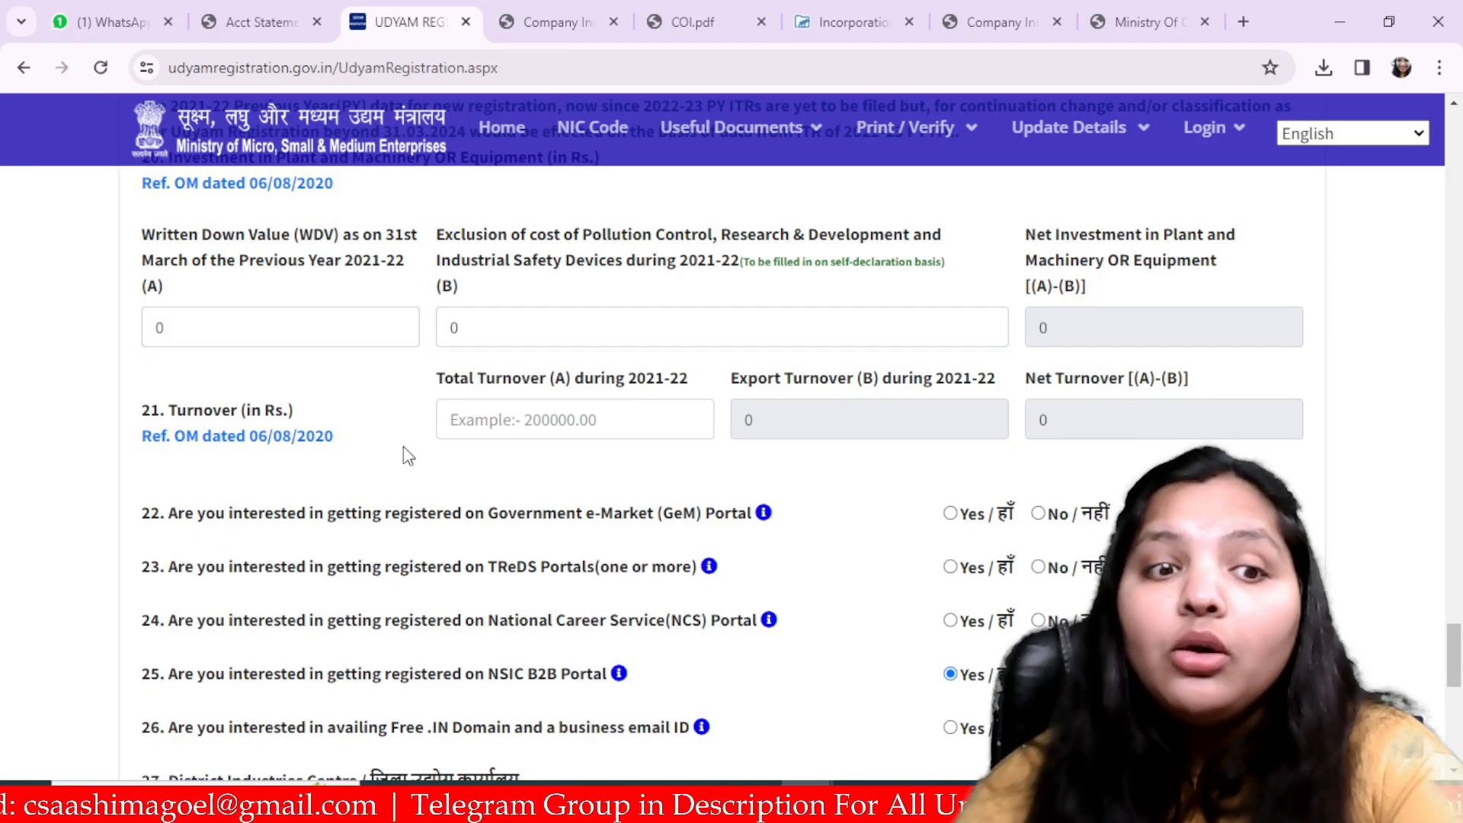
click(523, 418)
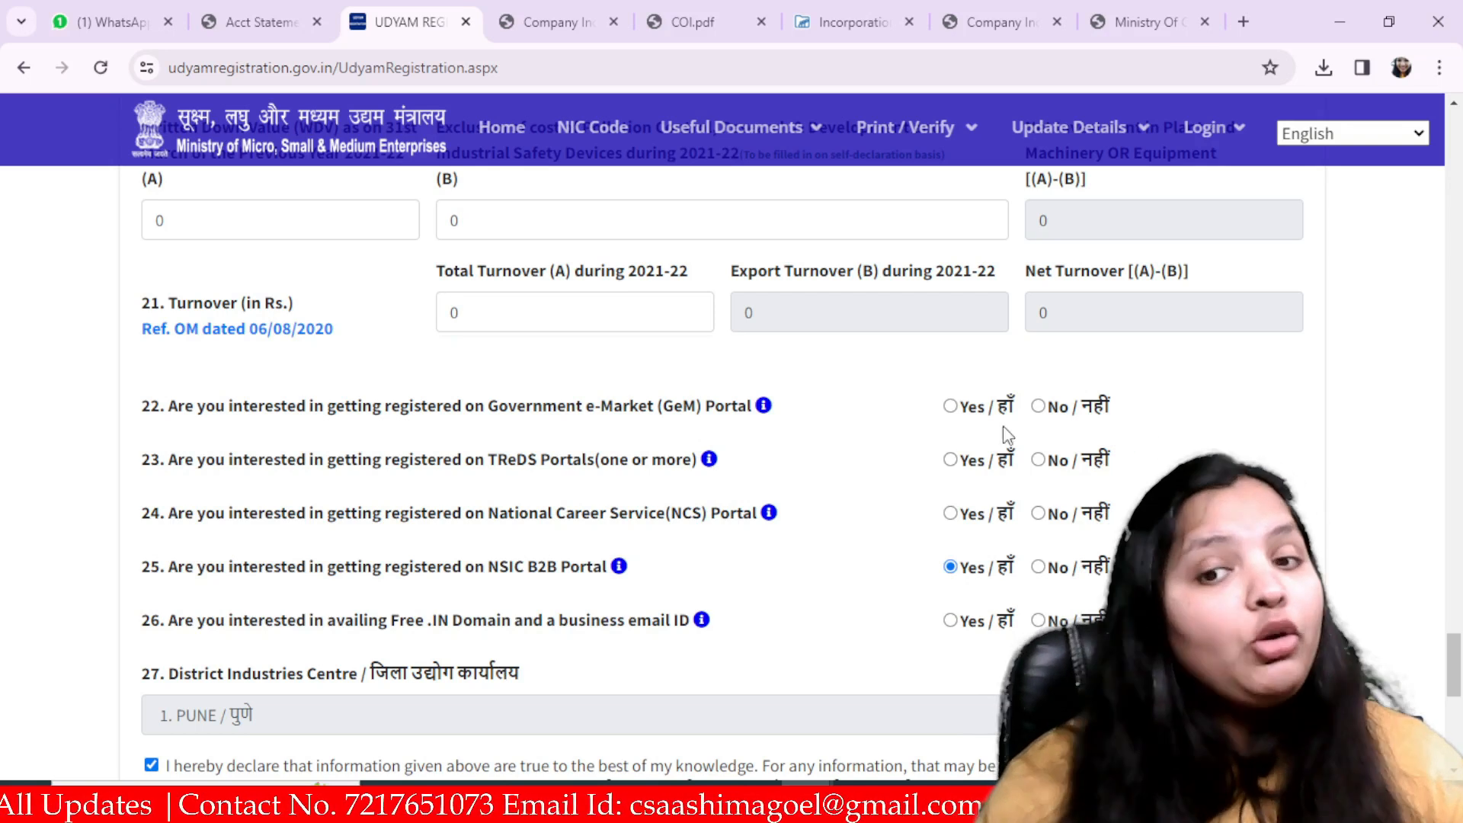
- Answer No to registration on the GeM, TReDS, NCS and NSIC B2B portals and to the free .IN domain and business email
click(1038, 407)
click(1038, 460)
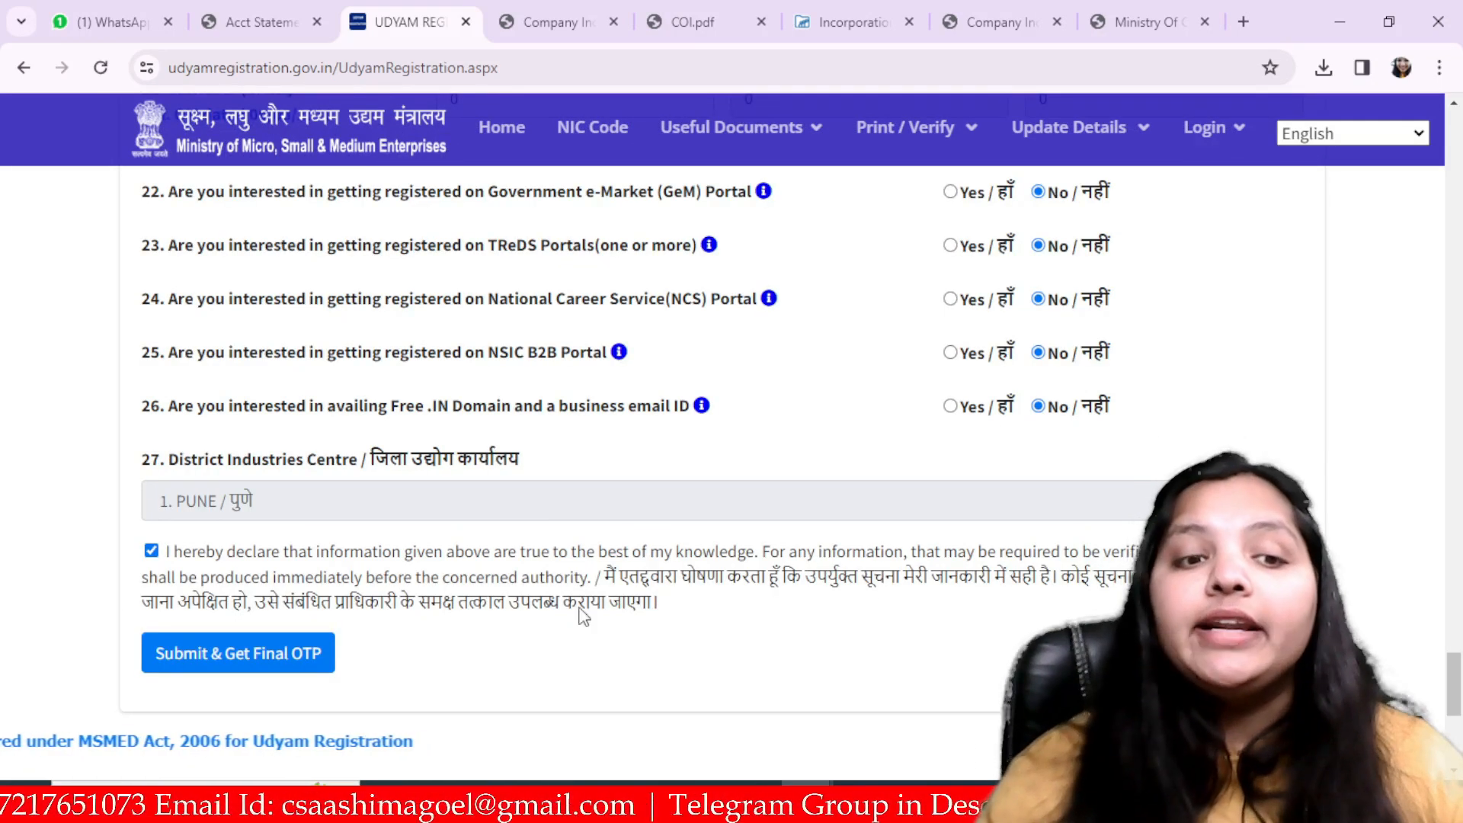
- Request the final OTP, fill in the OTP and the verification code, and make the final submission of the registration
scroll(398, 587, down, 1)
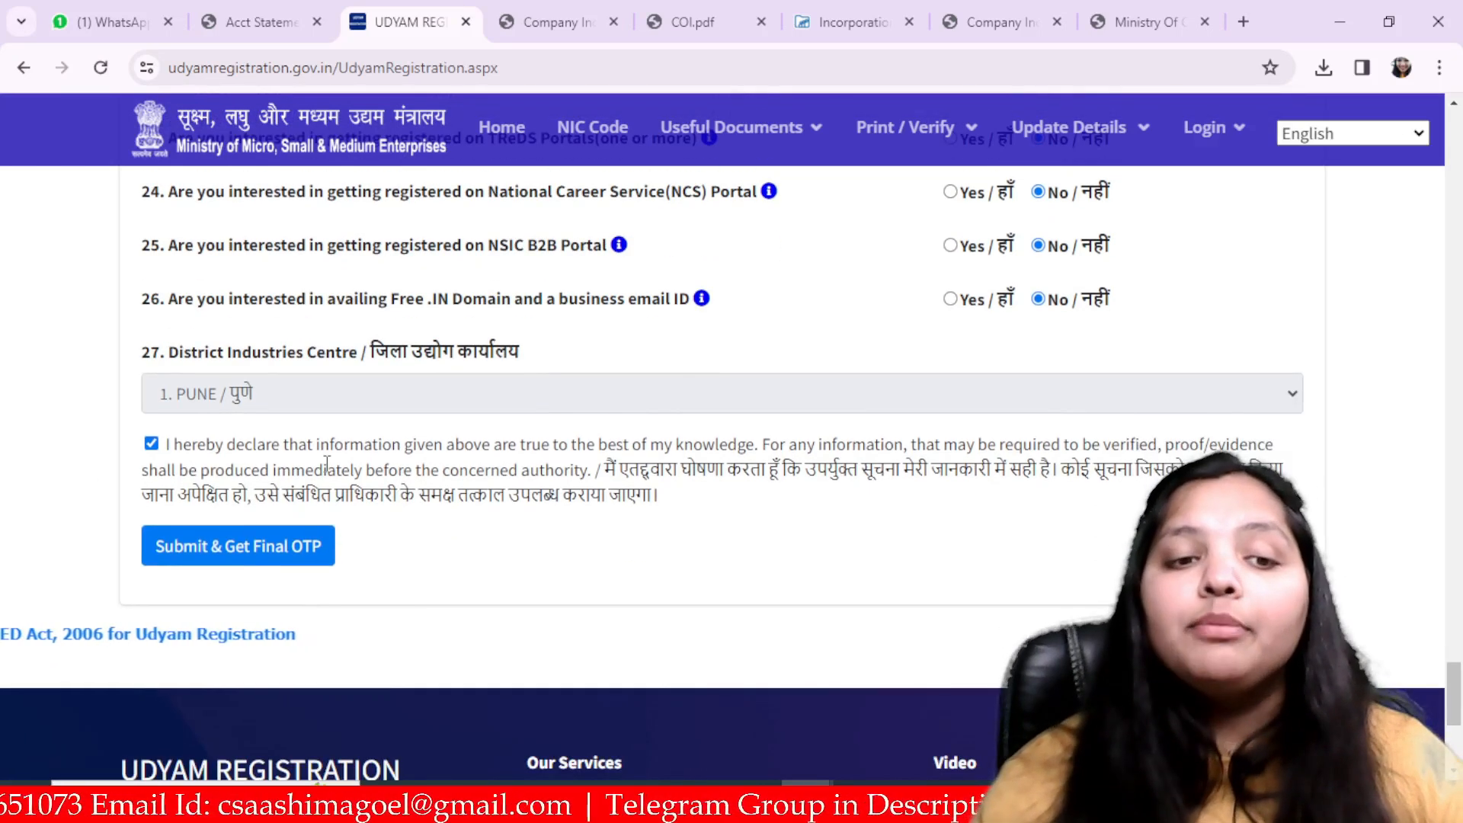
click(252, 576)
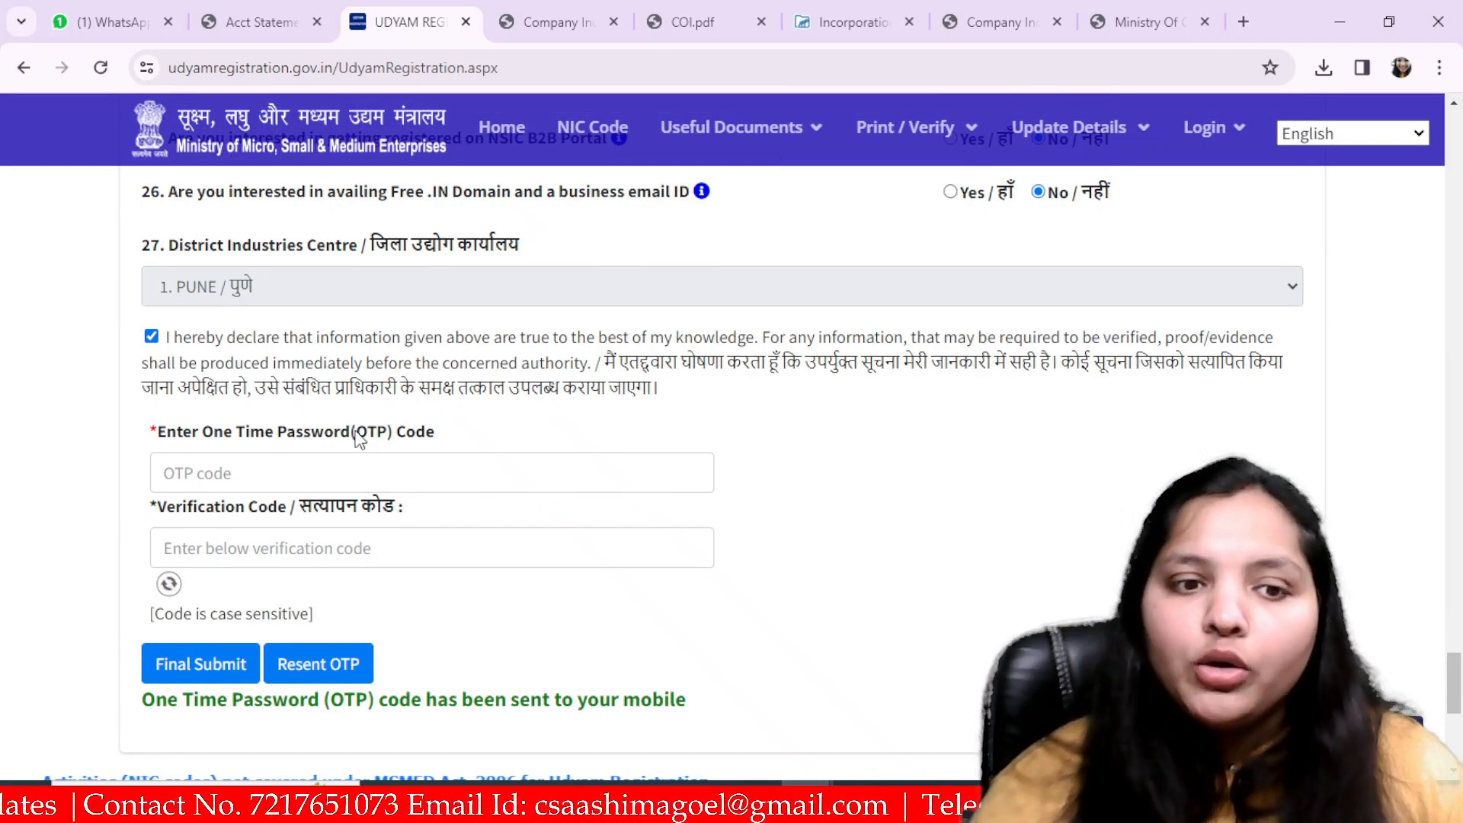
click(161, 589)
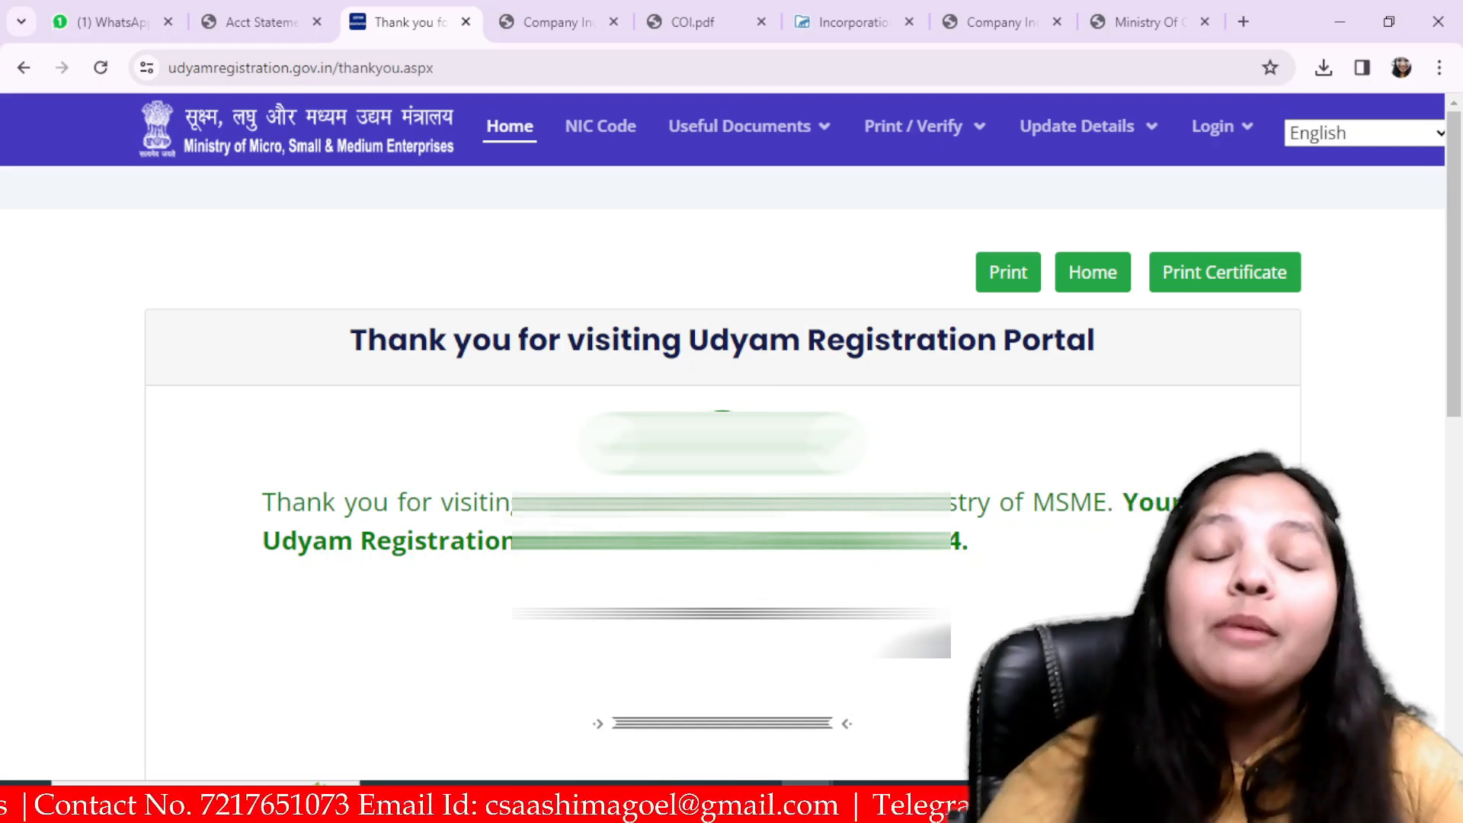
- Open the Udyam registration certificate for printing
click(1219, 274)
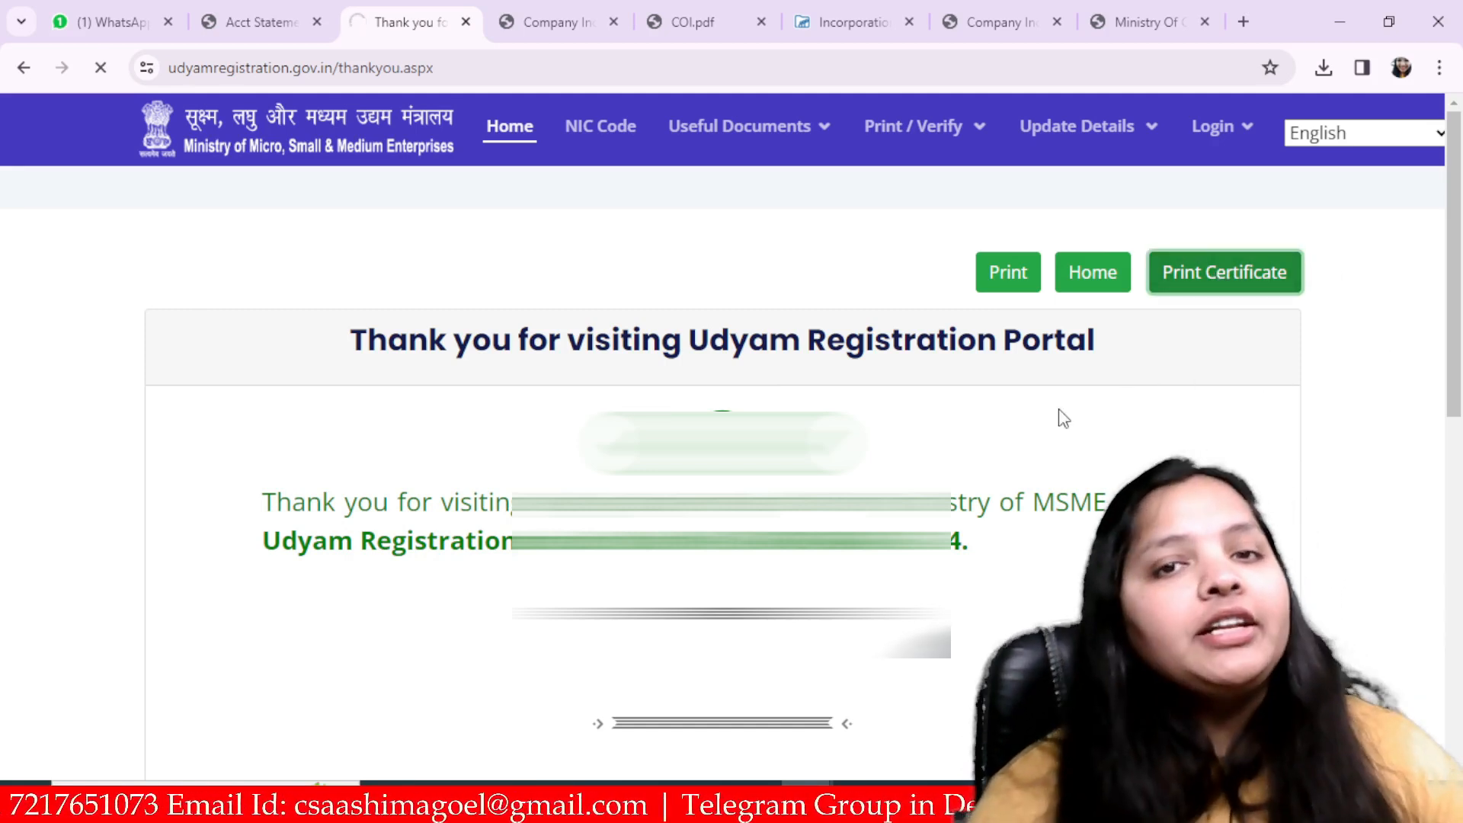